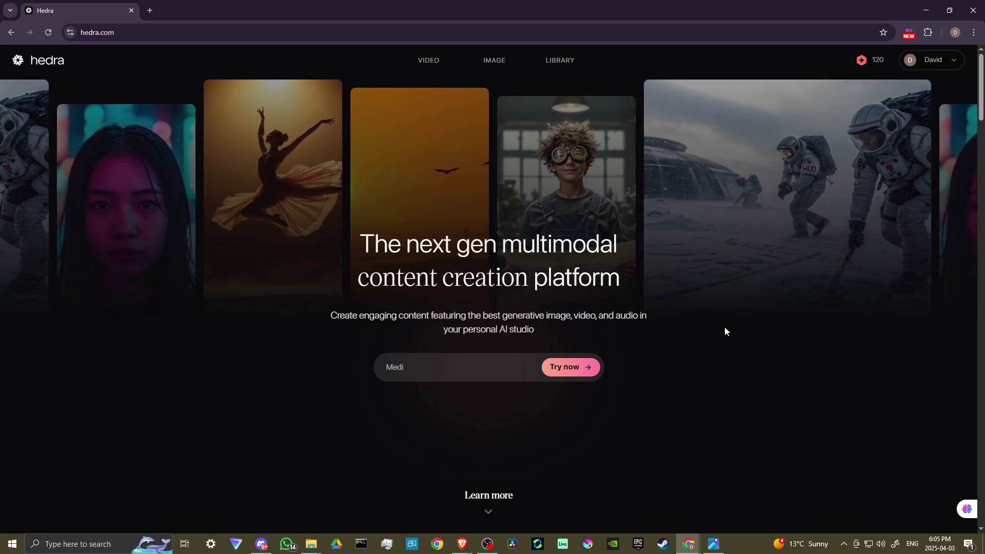
Scroll through the Hedra landing page's community showcase and FAQ sections
{"action": "scroll", "coordinate": [673, 337], "scroll_direction": "down", "scroll_amount": 1}
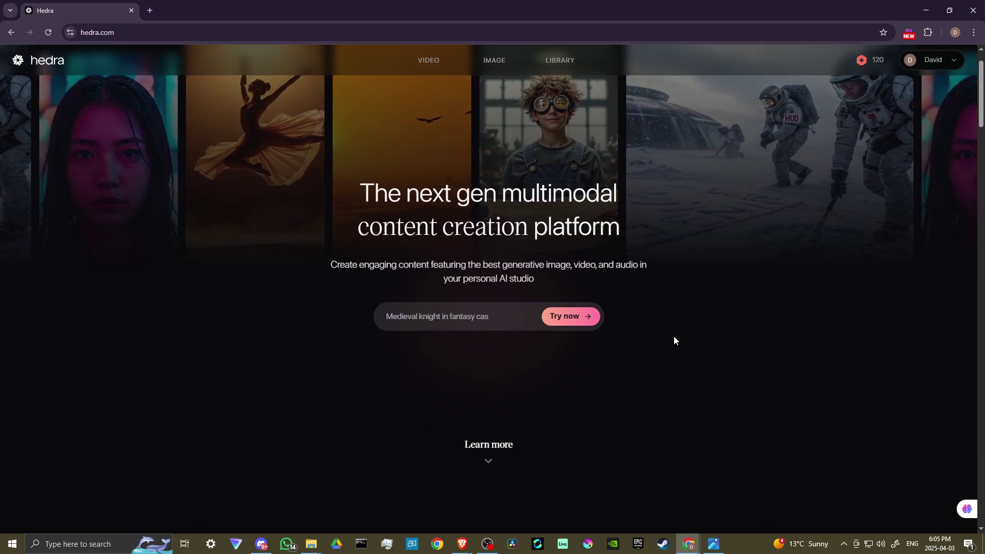
{"action": "scroll", "coordinate": [673, 340], "scroll_direction": "down", "scroll_amount": 5}
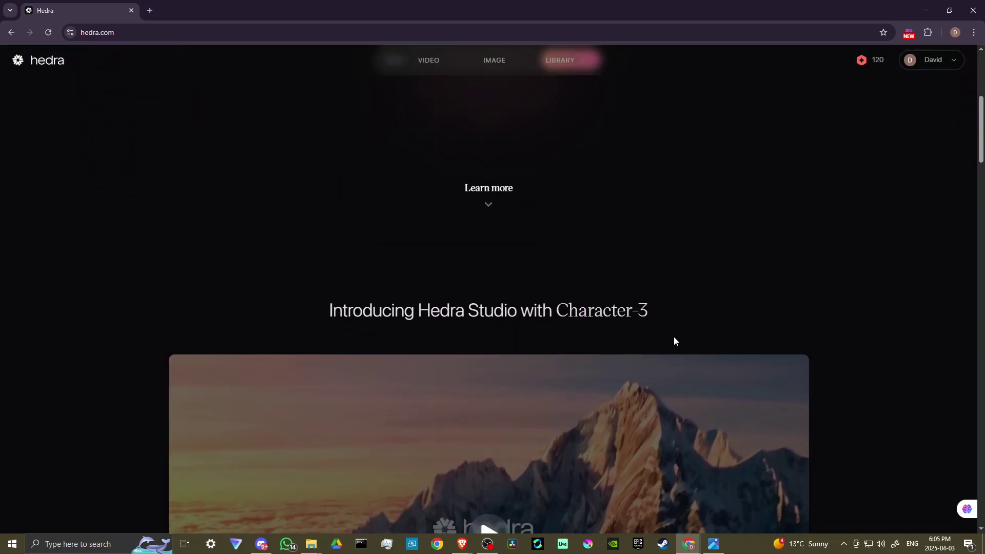
{"action": "scroll", "coordinate": [673, 341], "scroll_direction": "down", "scroll_amount": 7}
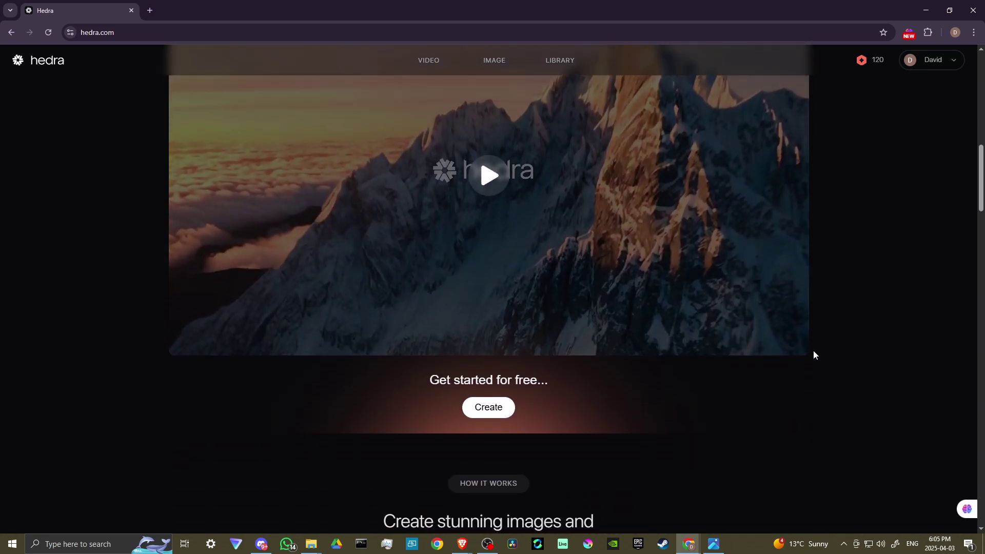
{"action": "scroll", "coordinate": [677, 303], "scroll_direction": "up", "scroll_amount": 1}
{"action": "scroll", "coordinate": [732, 337], "scroll_direction": "down", "scroll_amount": 2}
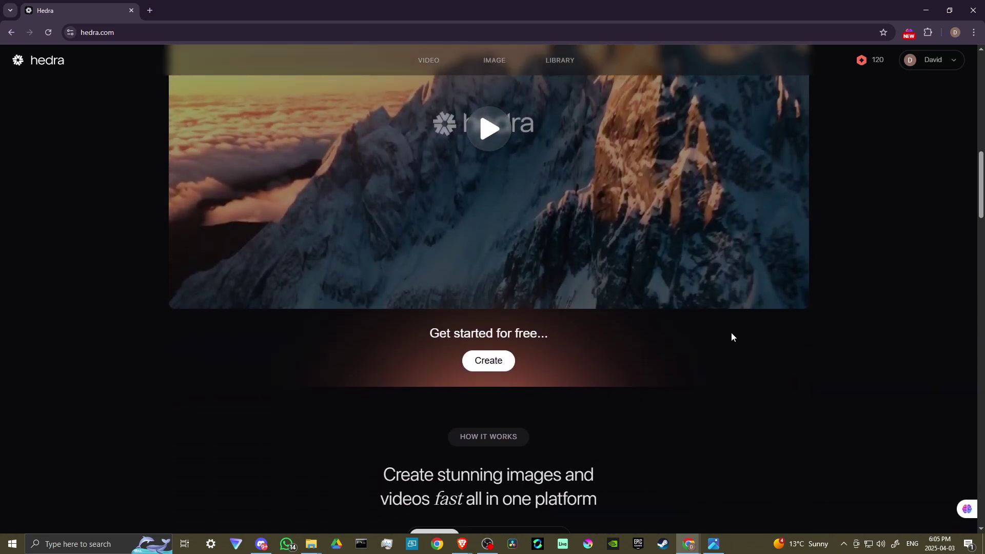
{"action": "scroll", "coordinate": [731, 337], "scroll_direction": "down", "scroll_amount": 5}
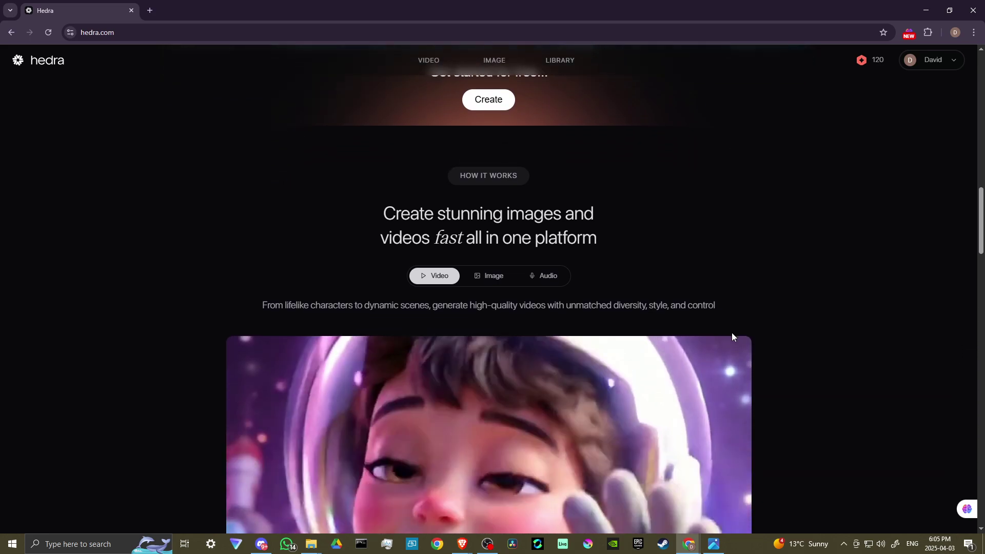
{"action": "scroll", "coordinate": [753, 334], "scroll_direction": "down", "scroll_amount": 1}
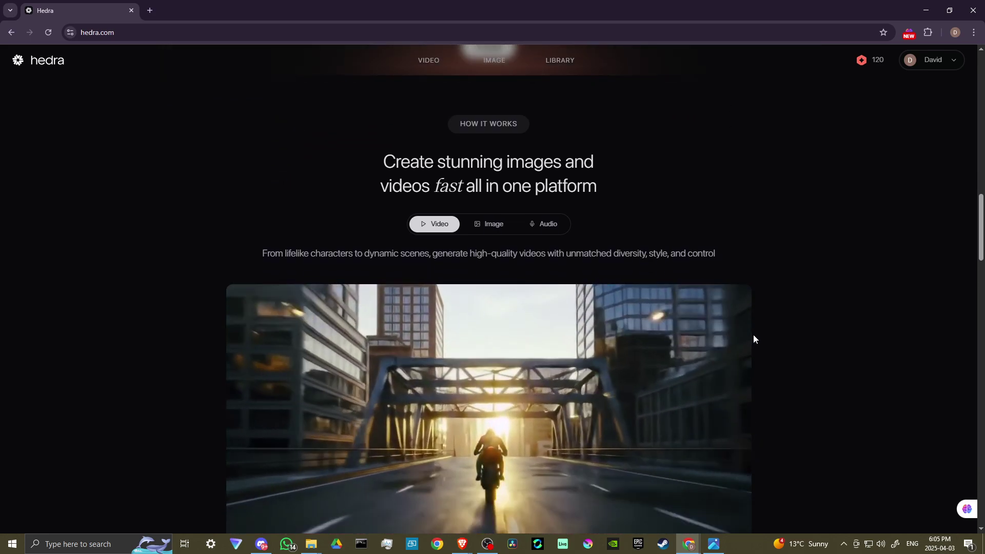
{"action": "scroll", "coordinate": [753, 339], "scroll_direction": "down", "scroll_amount": 2}
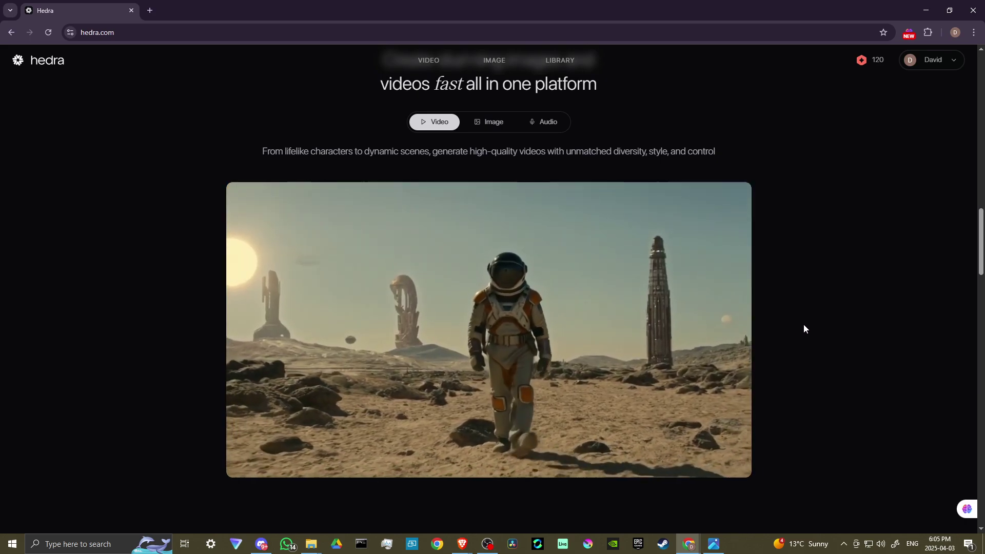
{"action": "scroll", "coordinate": [804, 329], "scroll_direction": "down", "scroll_amount": 1}
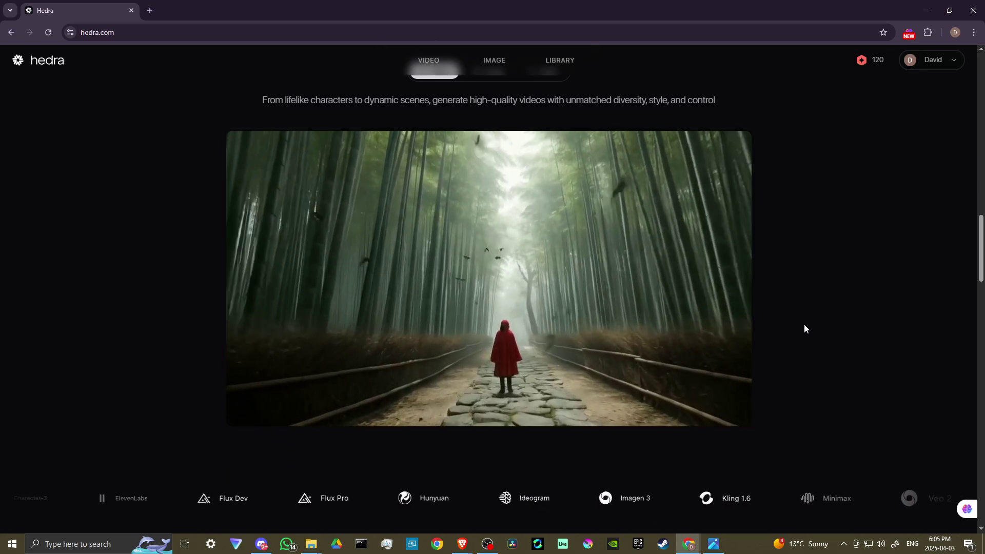
{"action": "scroll", "coordinate": [804, 329], "scroll_direction": "down", "scroll_amount": 3}
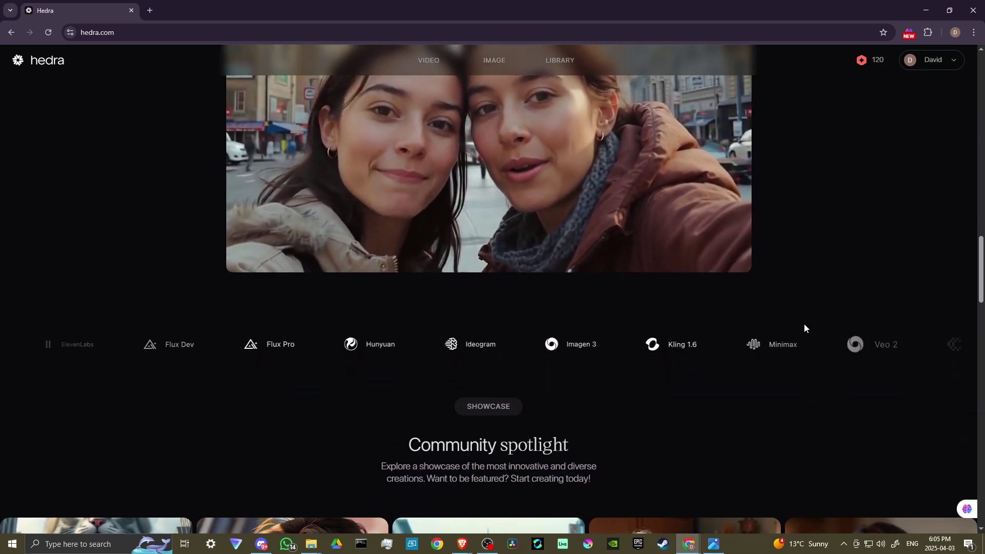
{"action": "scroll", "coordinate": [804, 325], "scroll_direction": "up", "scroll_amount": 3}
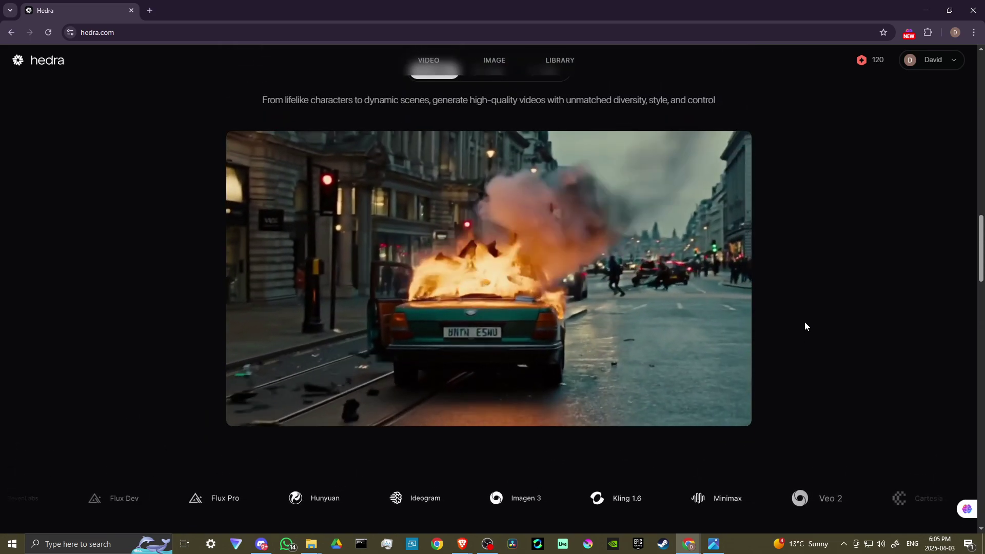
{"action": "scroll", "coordinate": [804, 325], "scroll_direction": "down", "scroll_amount": 4}
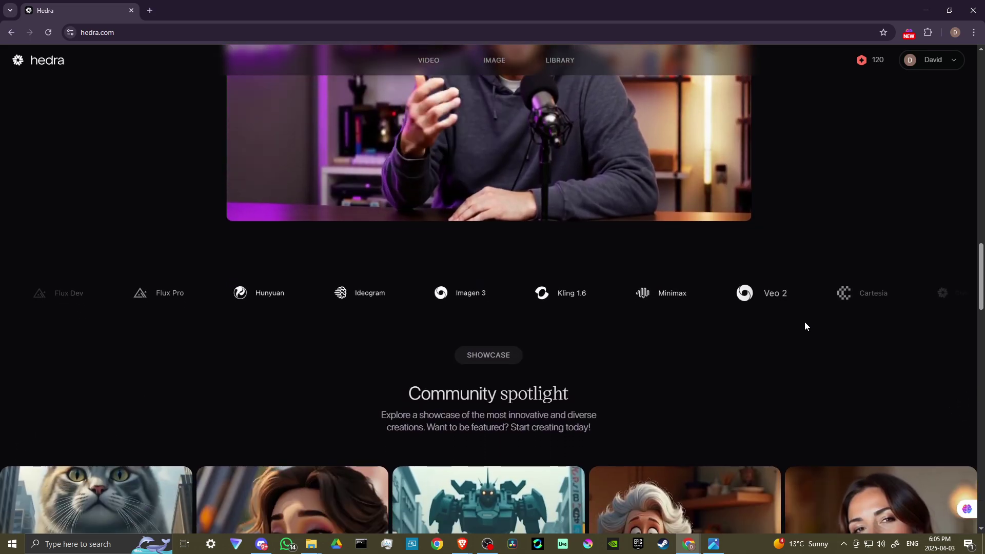
{"action": "scroll", "coordinate": [804, 326], "scroll_direction": "down", "scroll_amount": 3}
{"action": "scroll", "coordinate": [804, 325], "scroll_direction": "down", "scroll_amount": 2}
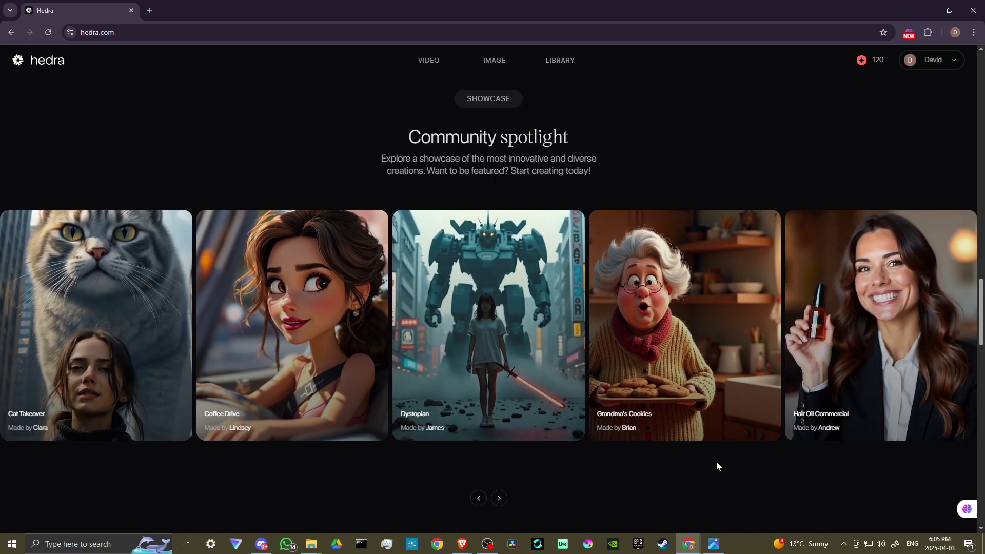
{"action": "scroll", "coordinate": [717, 466], "scroll_direction": "down", "scroll_amount": 5}
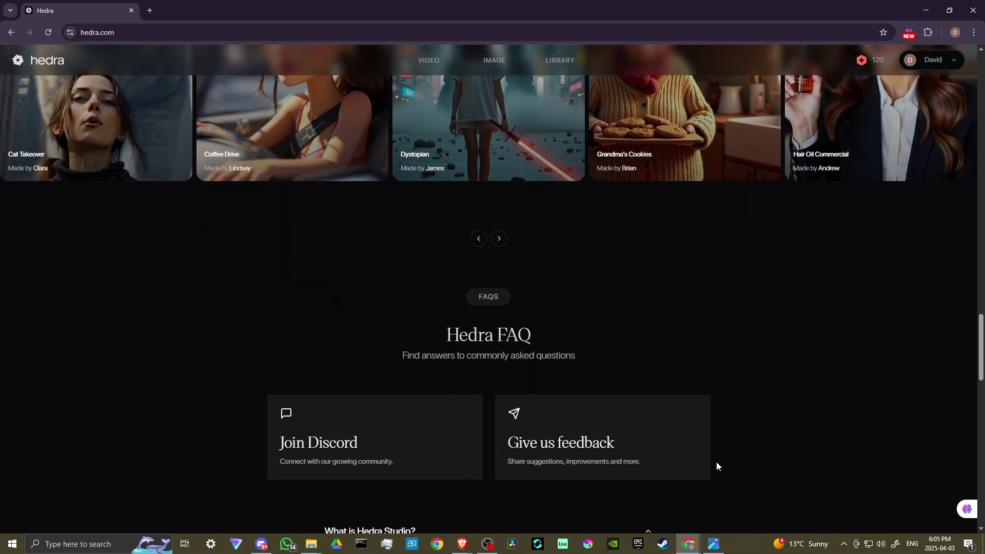
{"action": "scroll", "coordinate": [716, 455], "scroll_direction": "up", "scroll_amount": 20}
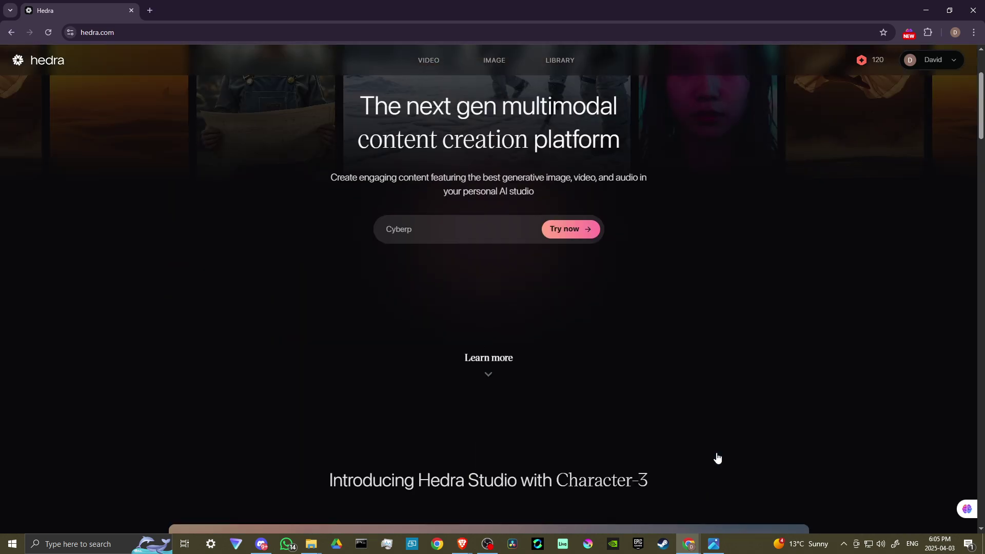
{"action": "scroll", "coordinate": [717, 458], "scroll_direction": "up", "scroll_amount": 3}
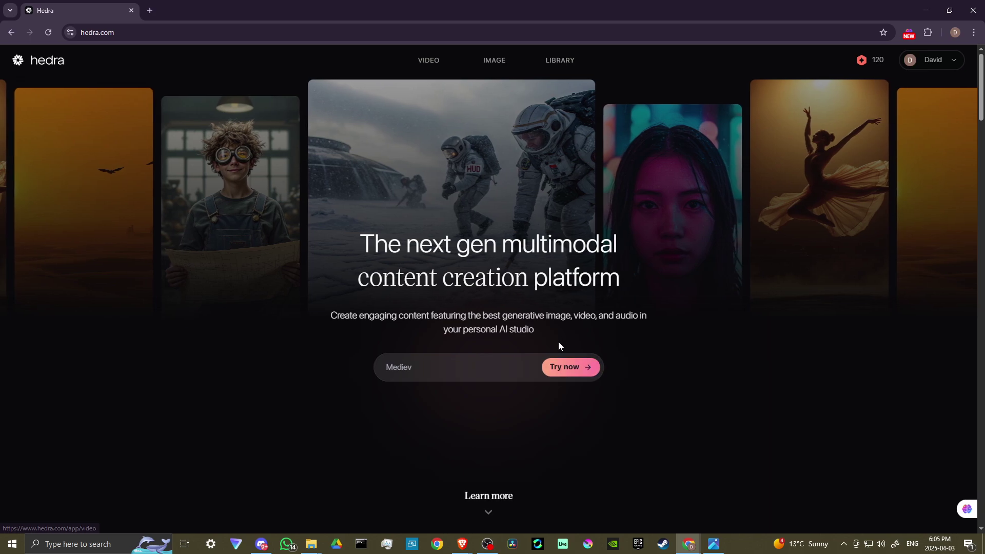
Start a new creation with Try now, glance at IMAGE, then return to VIDEO
{"action": "left_click", "coordinate": [575, 367]}
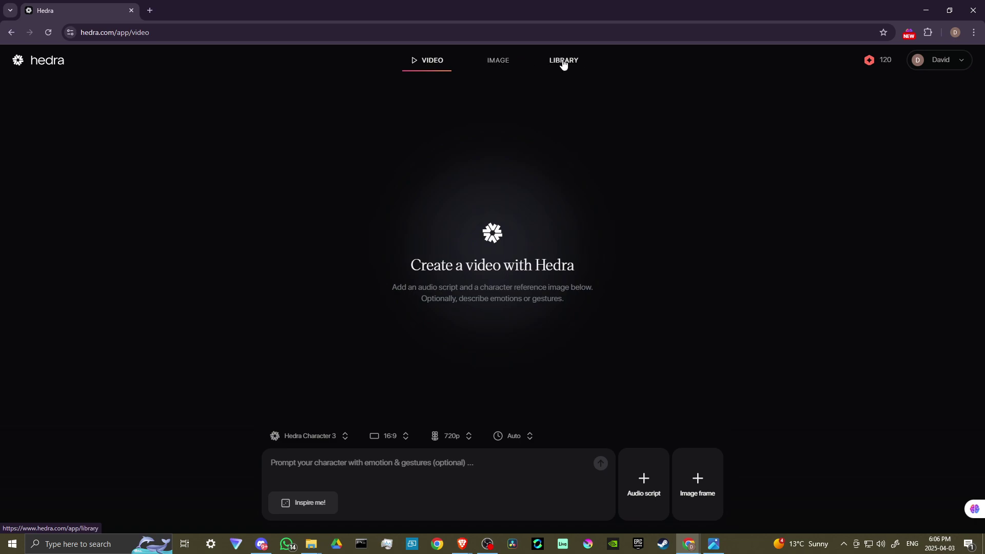
{"action": "left_click", "coordinate": [497, 64]}
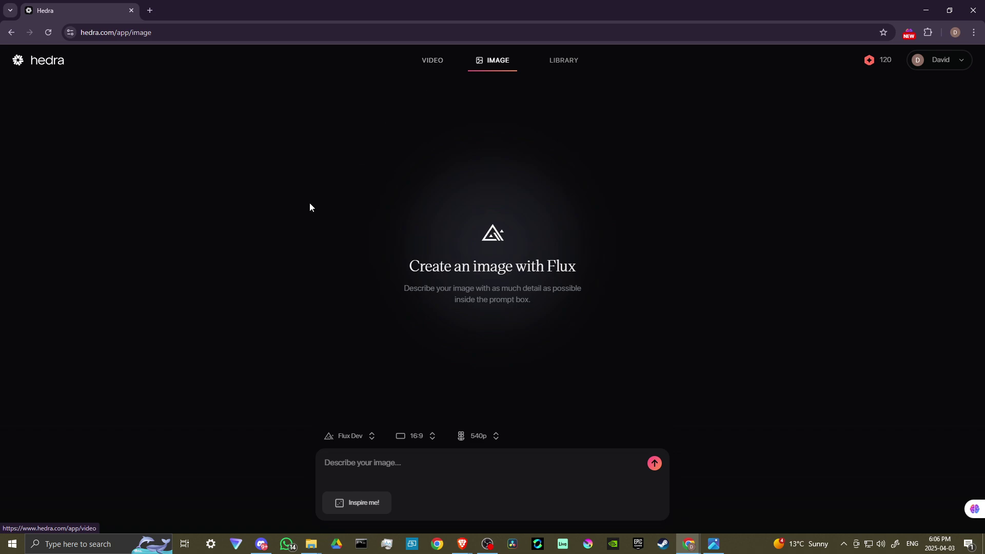
{"action": "left_click", "coordinate": [431, 63]}
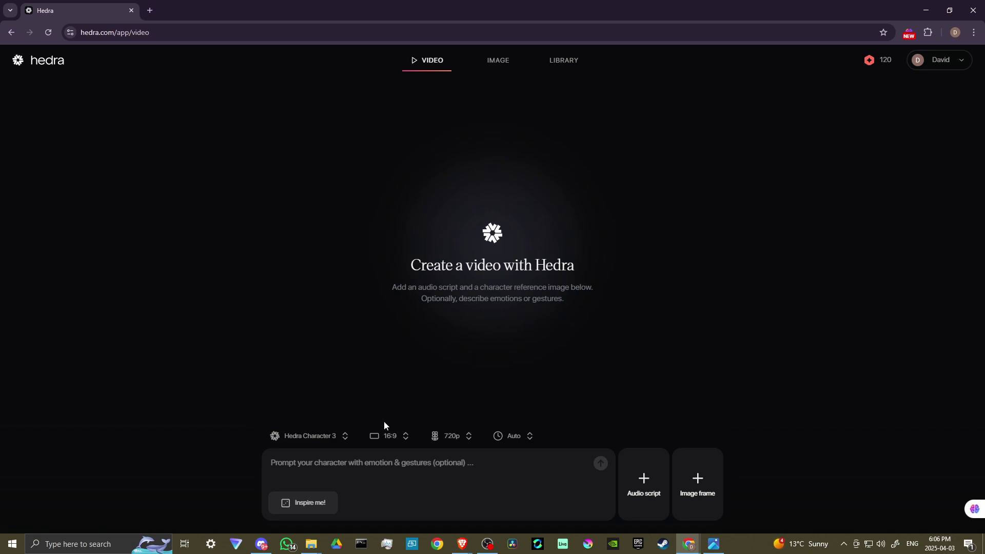
Review the model, 16:9 aspect ratio and 720p resolution options, leaving duration on Auto
{"action": "left_click", "coordinate": [340, 439]}
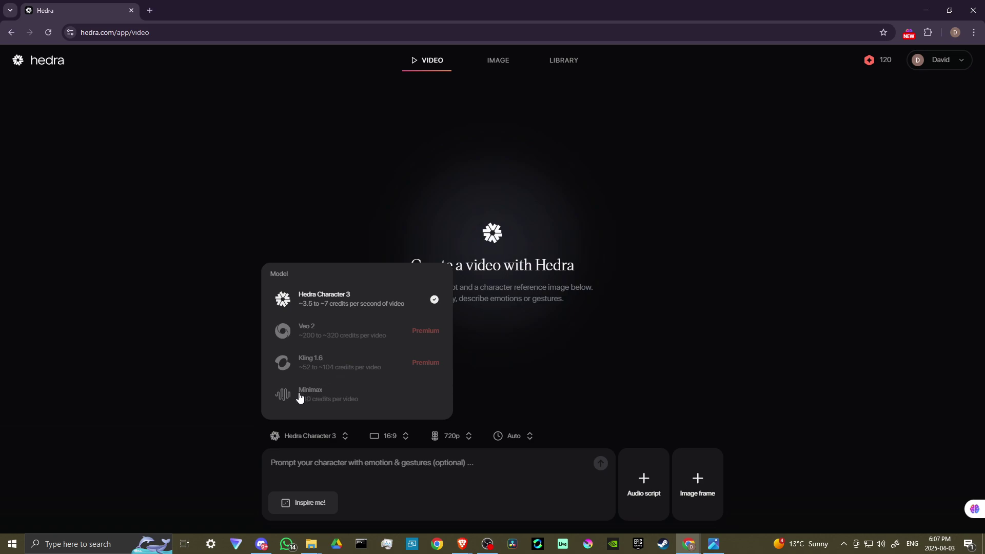
{"action": "left_click", "coordinate": [538, 365]}
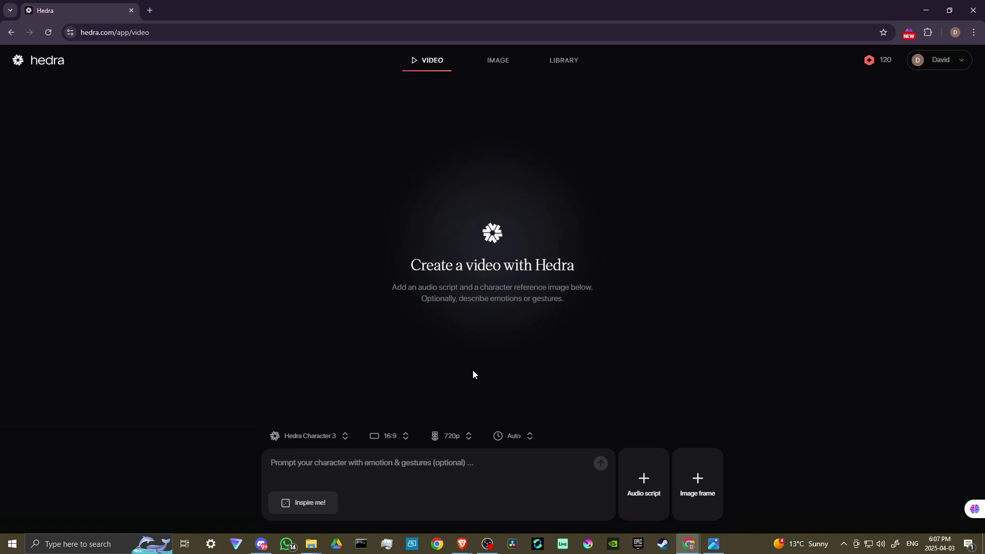
{"action": "left_click", "coordinate": [378, 439]}
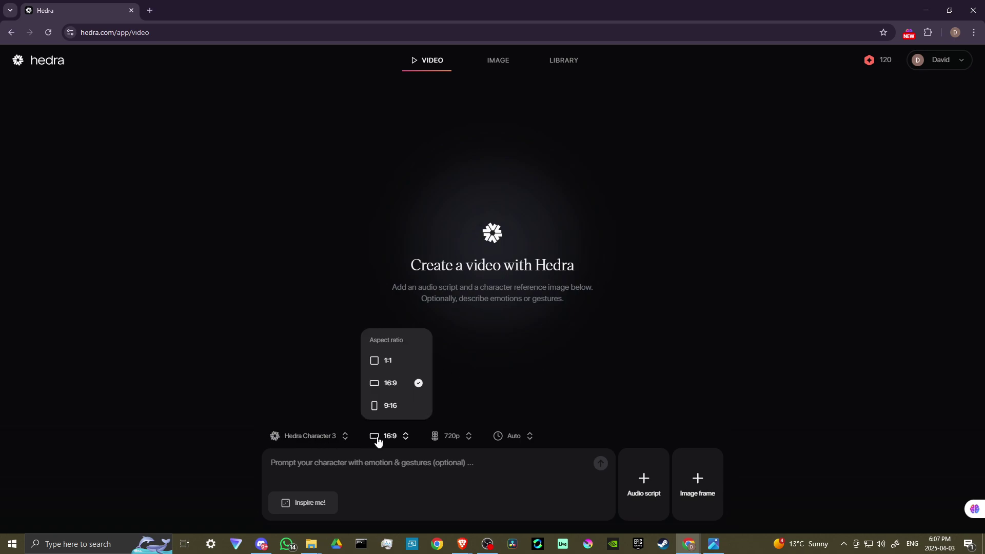
{"action": "left_click", "coordinate": [454, 438]}
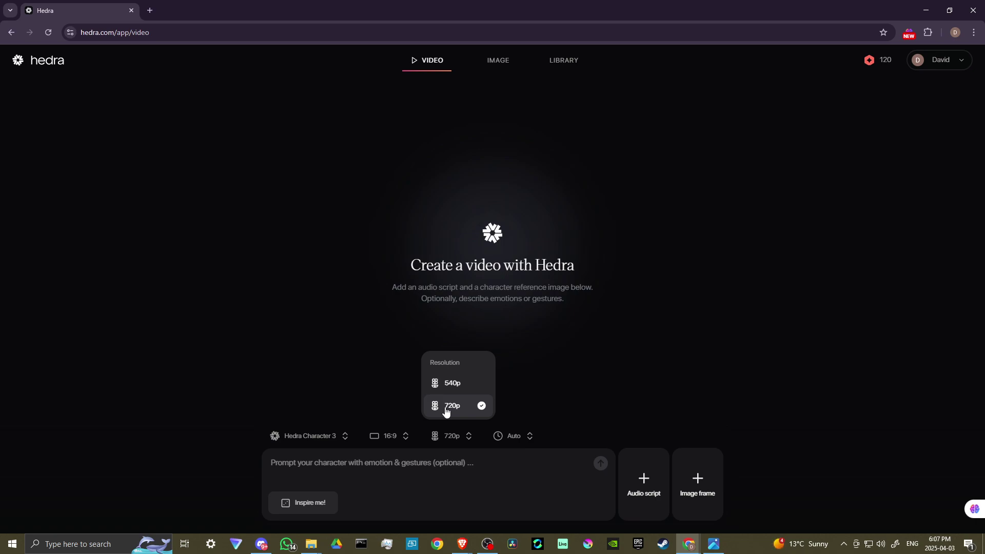
{"action": "left_click", "coordinate": [515, 437]}
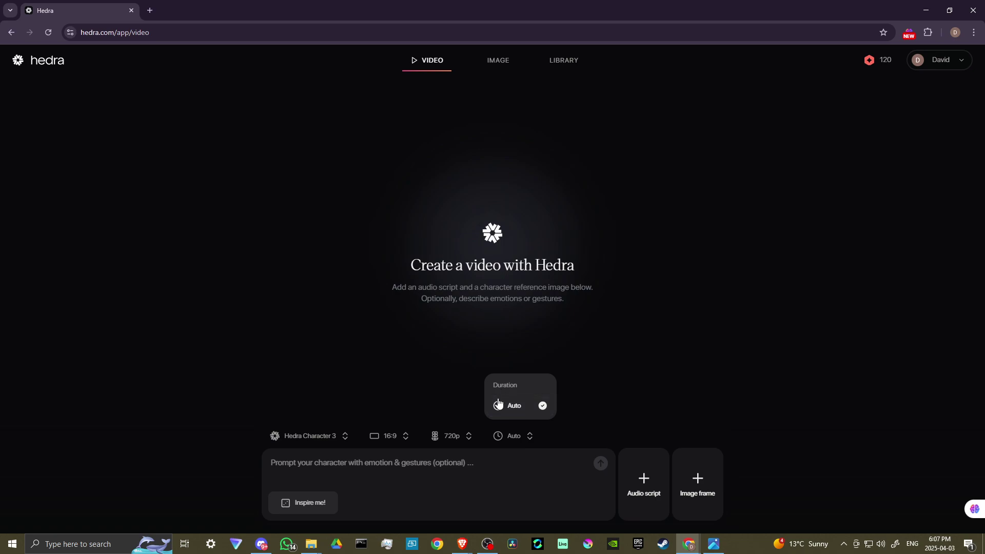
{"action": "left_click", "coordinate": [668, 350]}
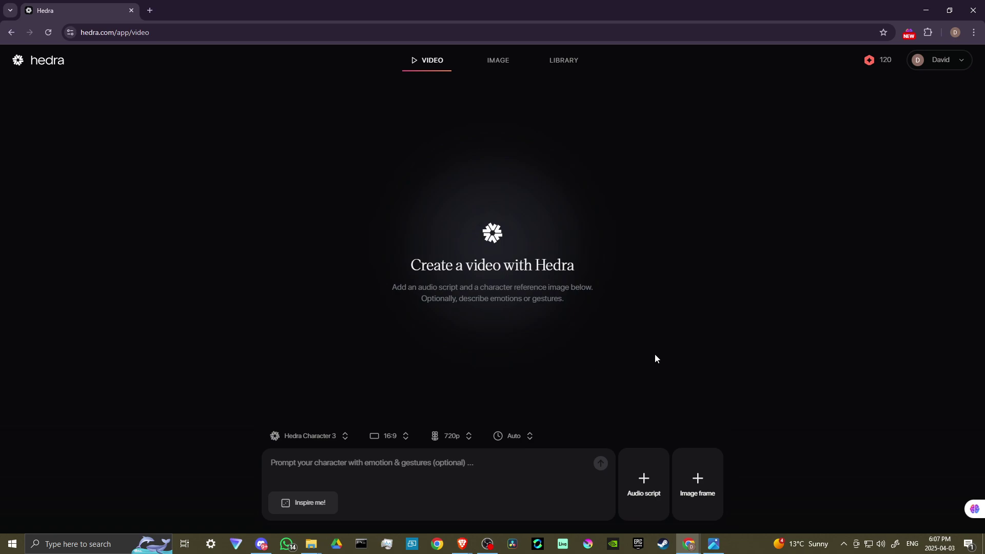
{"action": "left_click", "coordinate": [319, 508]}
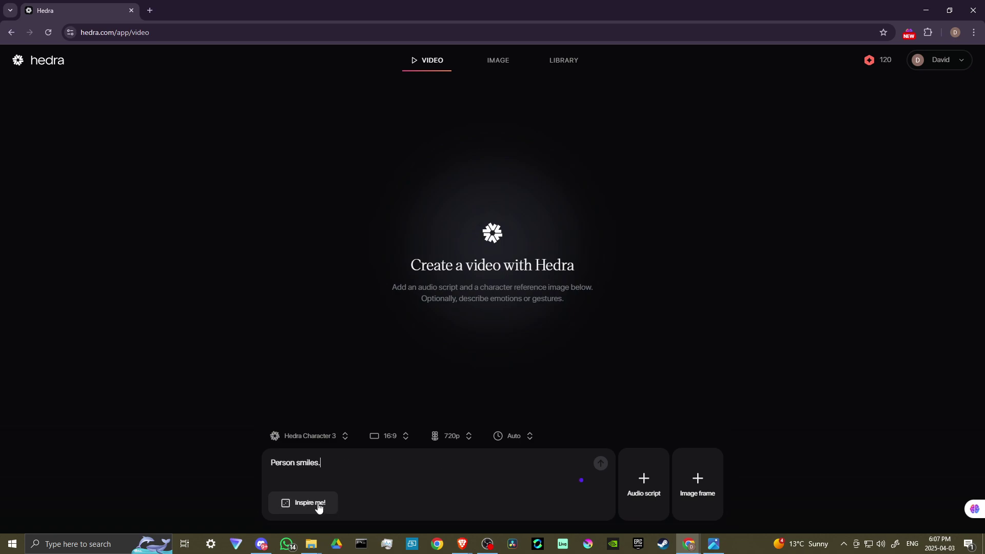
{"action": "left_click", "coordinate": [319, 507]}
{"action": "left_click", "coordinate": [319, 508]}
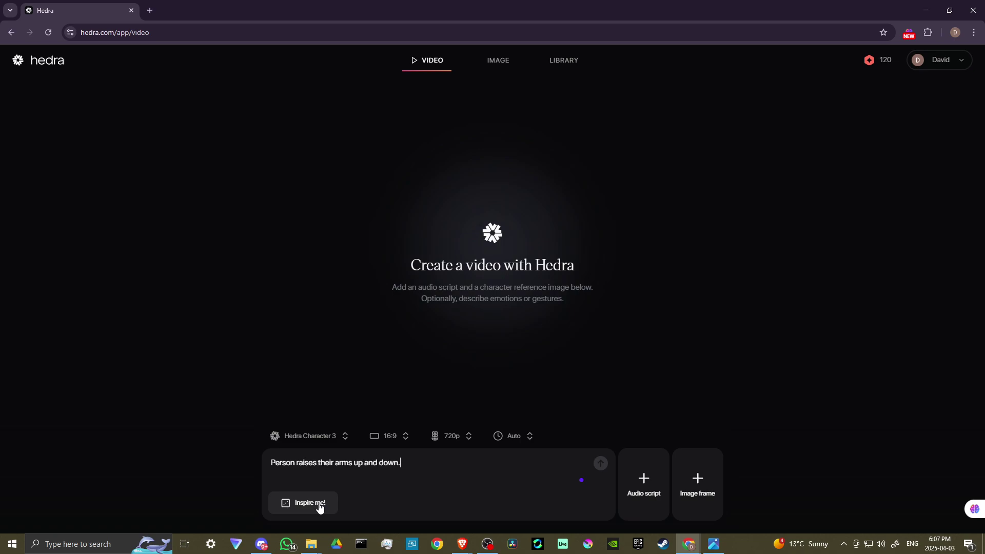
{"action": "left_click", "coordinate": [319, 508]}
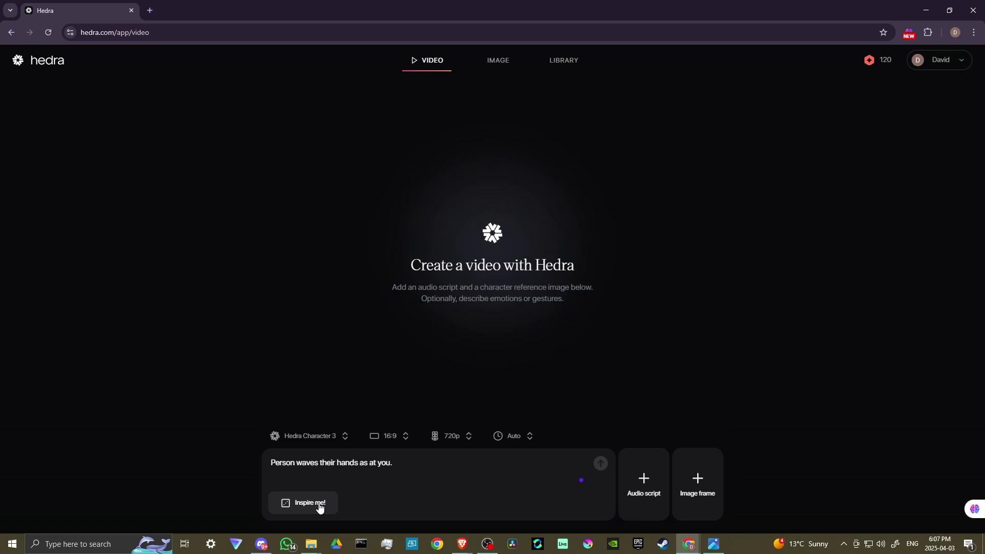
{"action": "left_click", "coordinate": [319, 508]}
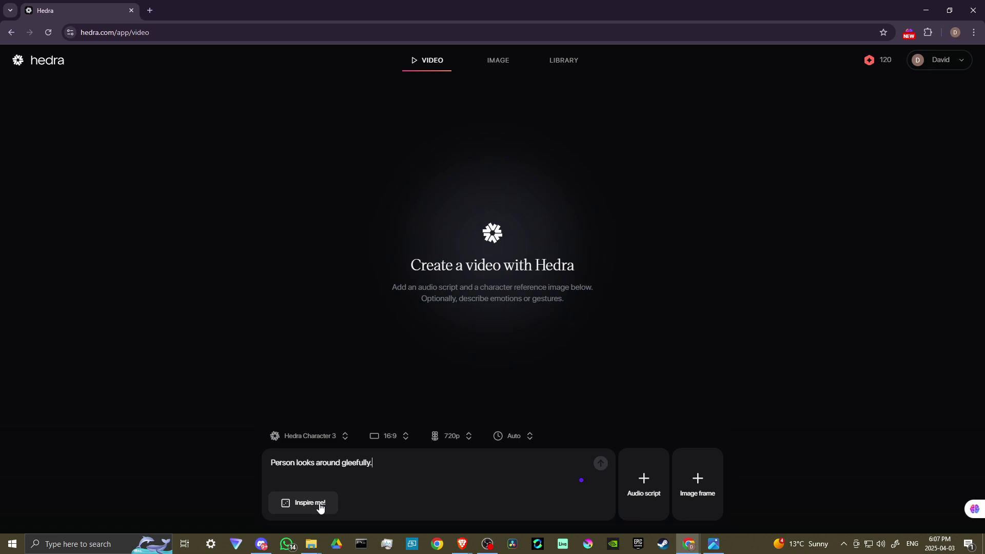
{"action": "left_click", "coordinate": [319, 508]}
{"action": "left_click", "coordinate": [319, 508]}
{"action": "left_click", "coordinate": [319, 508]}
{"action": "double_click", "coordinate": [395, 467]}
{"action": "left_click", "coordinate": [395, 467]}
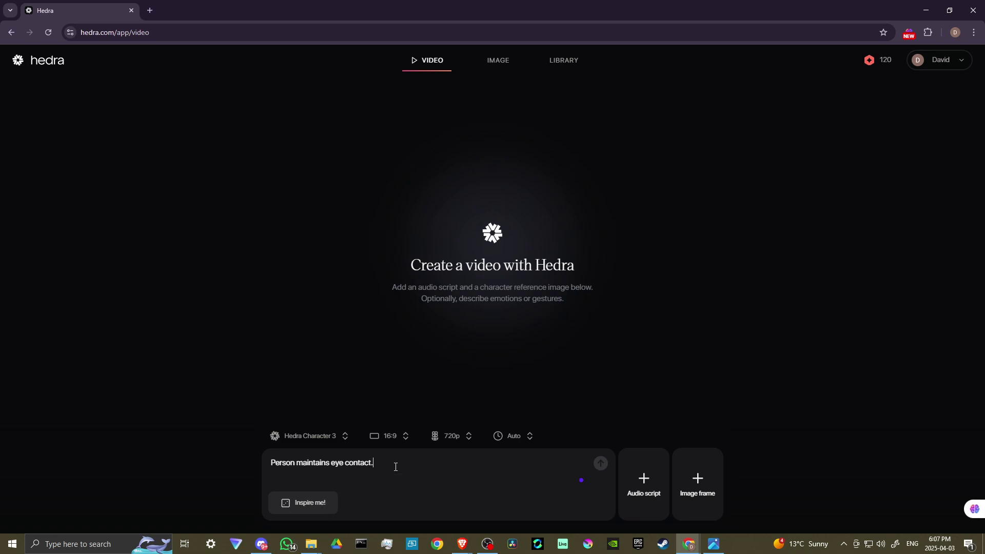
{"action": "triple_click", "coordinate": [395, 466]}
{"action": "key", "text": "BackSpace"}
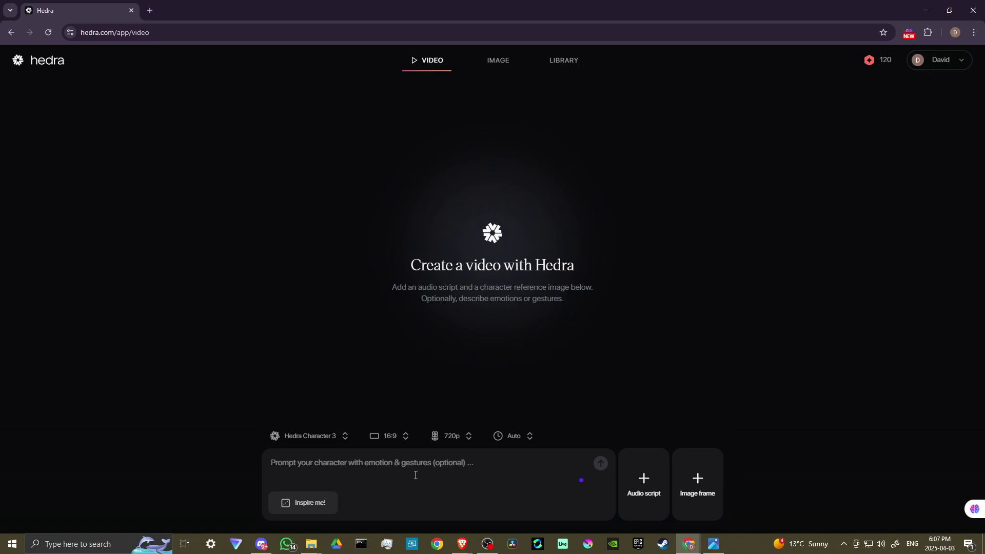
Try and close Record audio, then choose Generate speech under Audio script
{"action": "left_click", "coordinate": [649, 485]}
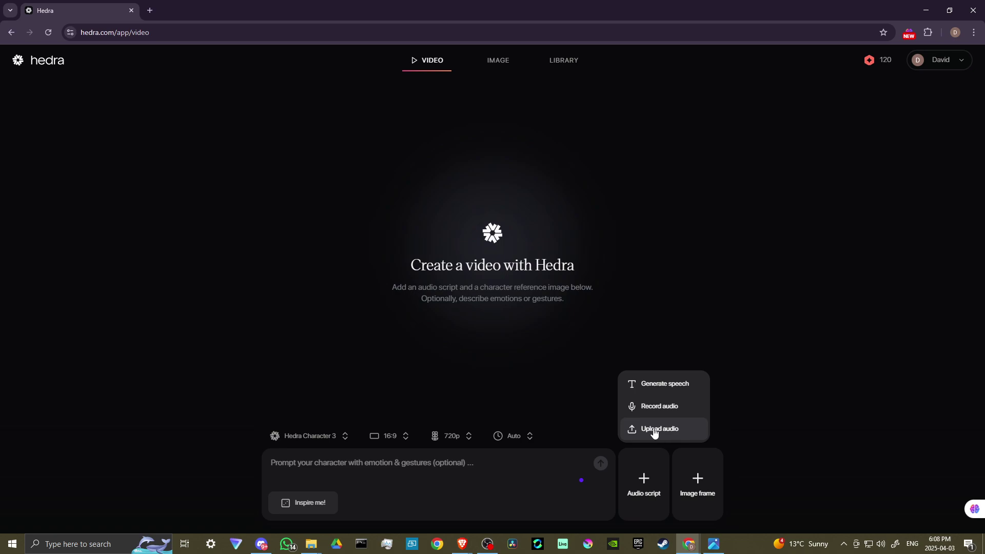
{"action": "left_click", "coordinate": [649, 407]}
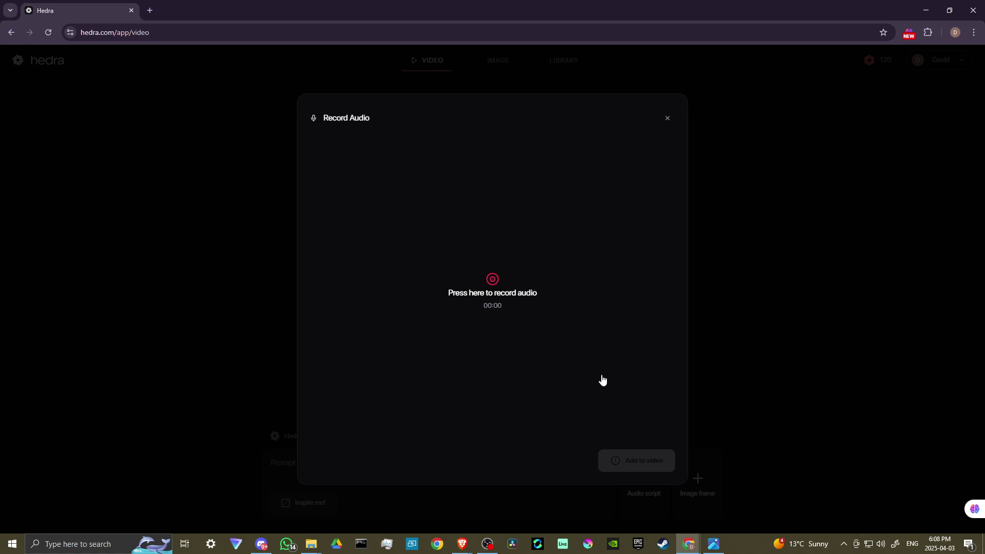
{"action": "left_click", "coordinate": [666, 119]}
{"action": "left_click", "coordinate": [644, 487]}
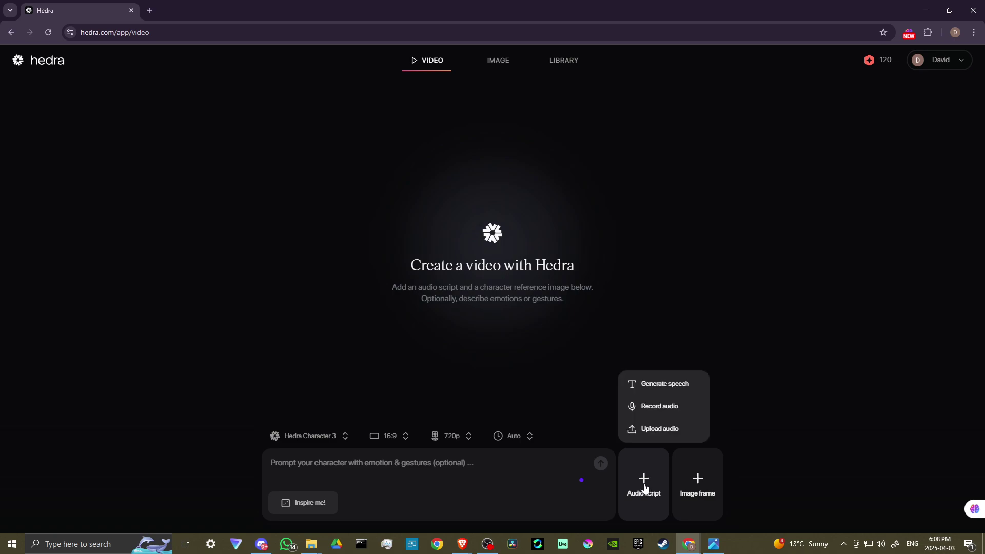
{"action": "left_click", "coordinate": [665, 383]}
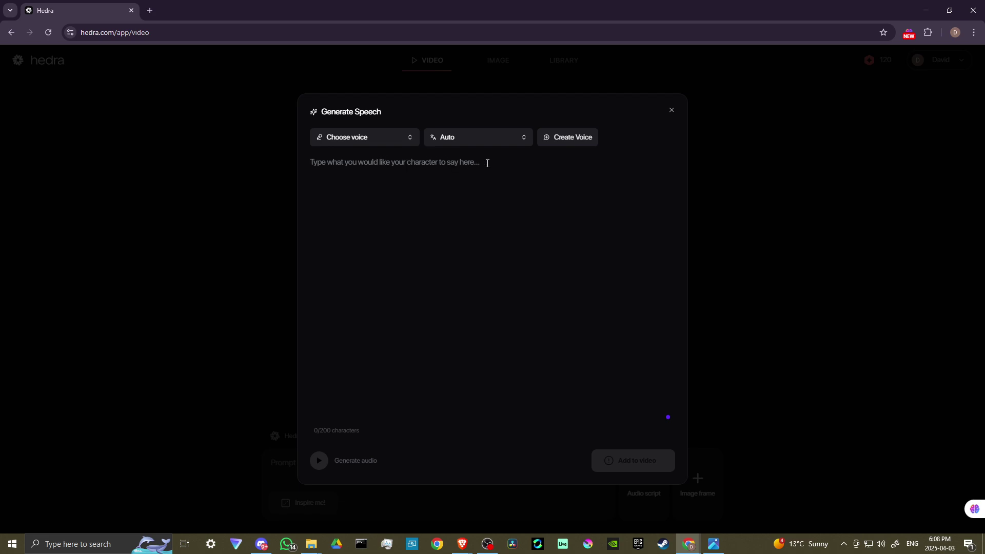
{"action": "left_click", "coordinate": [385, 137]}
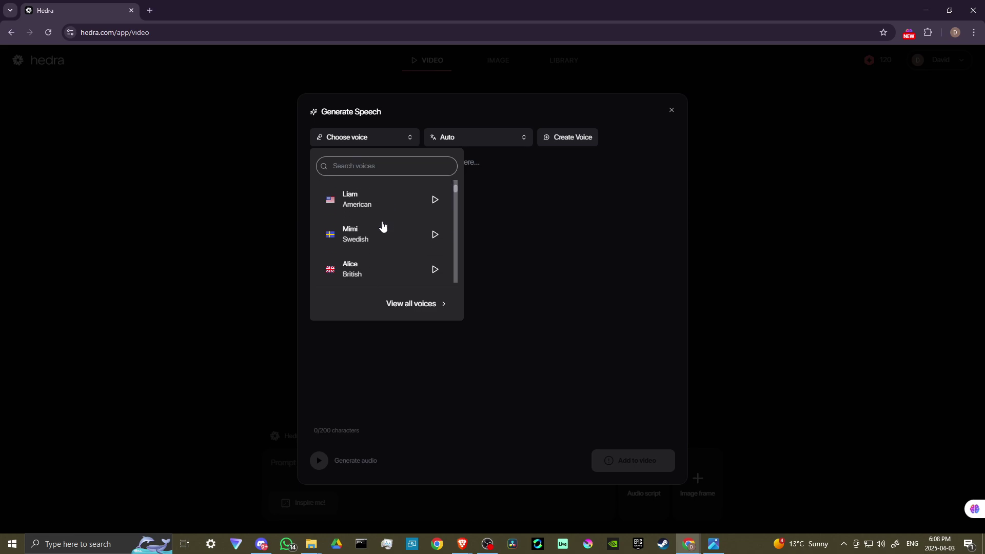
{"action": "scroll", "coordinate": [382, 225], "scroll_direction": "down", "scroll_amount": 10}
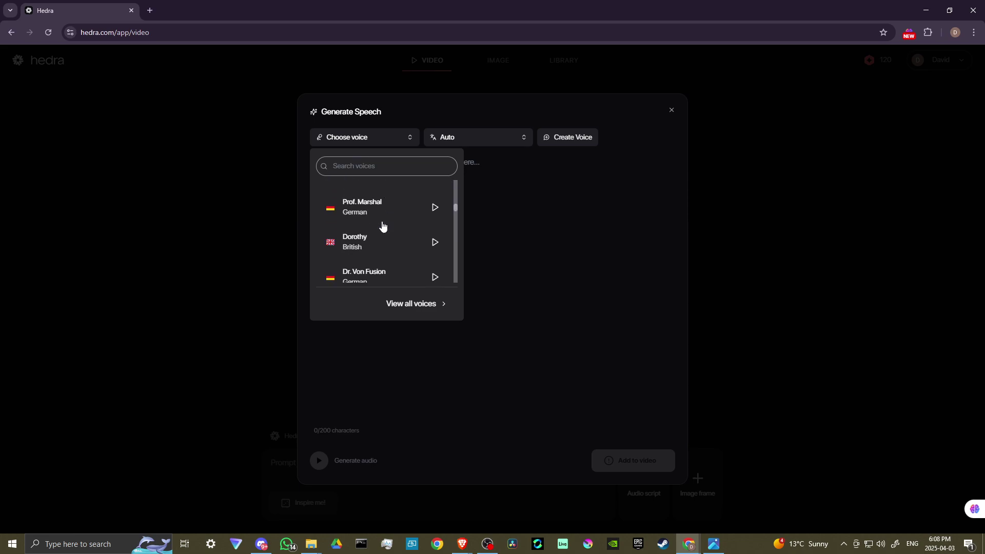
{"action": "scroll", "coordinate": [382, 225], "scroll_direction": "down", "scroll_amount": 10}
{"action": "scroll", "coordinate": [382, 226], "scroll_direction": "down", "scroll_amount": 15}
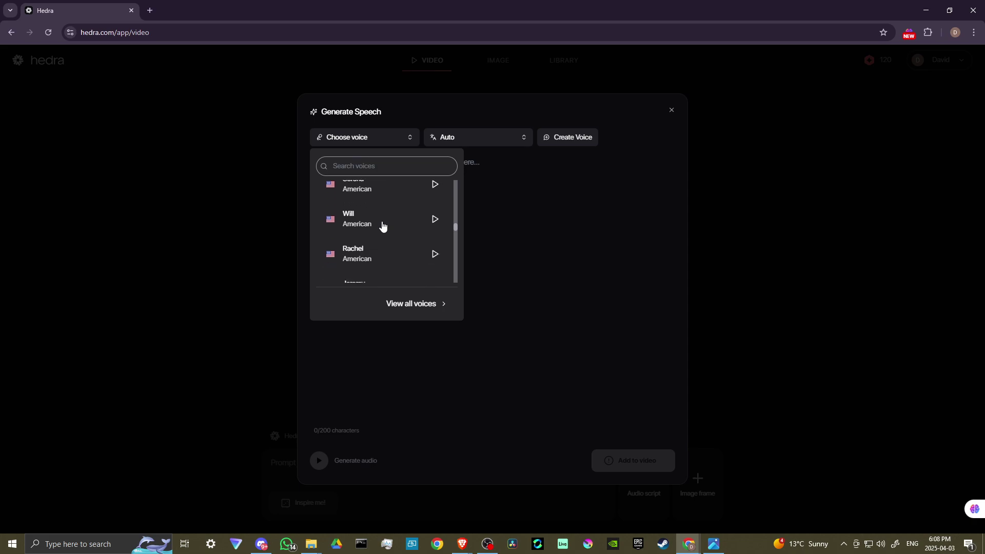
{"action": "scroll", "coordinate": [383, 226], "scroll_direction": "down", "scroll_amount": 10}
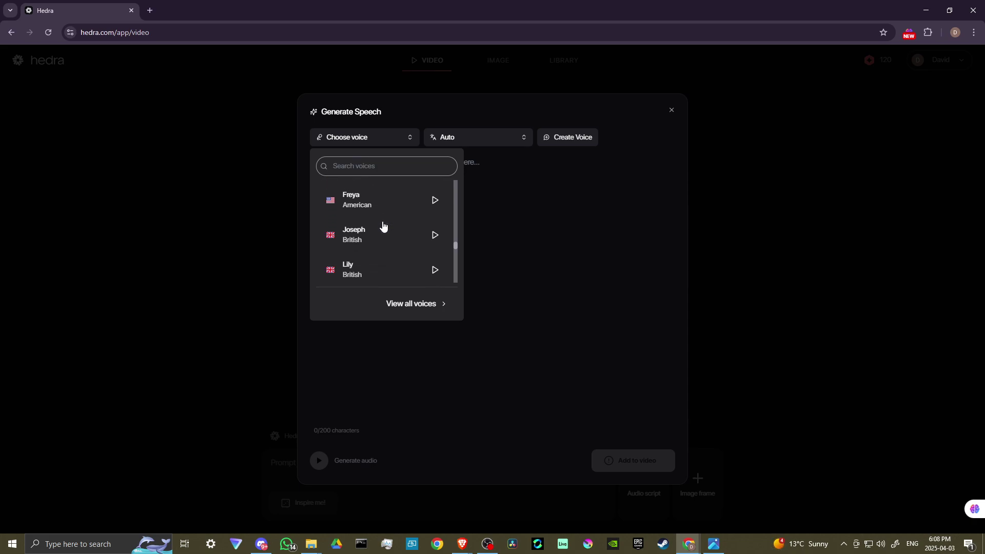
{"action": "scroll", "coordinate": [392, 259], "scroll_direction": "down", "scroll_amount": 5}
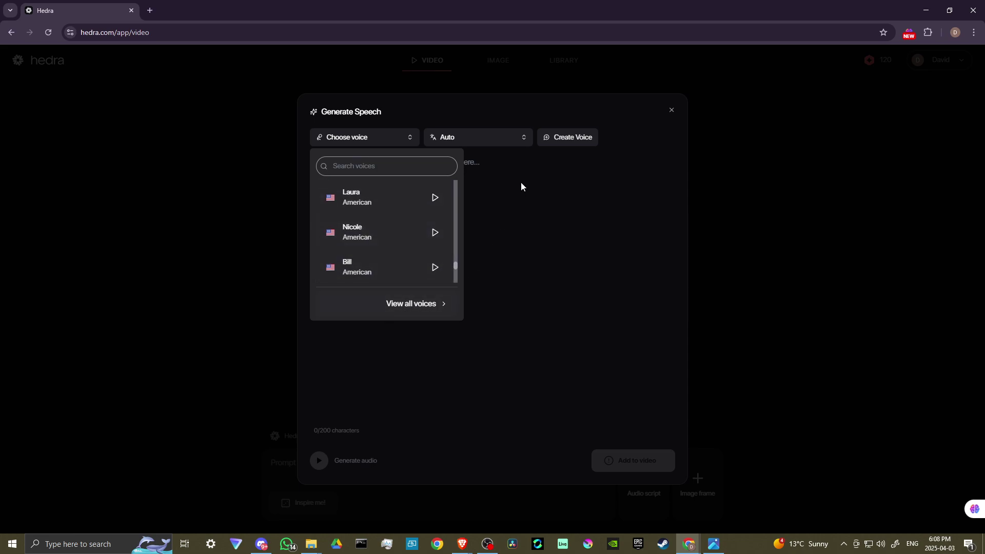
{"action": "left_click", "coordinate": [506, 200]}
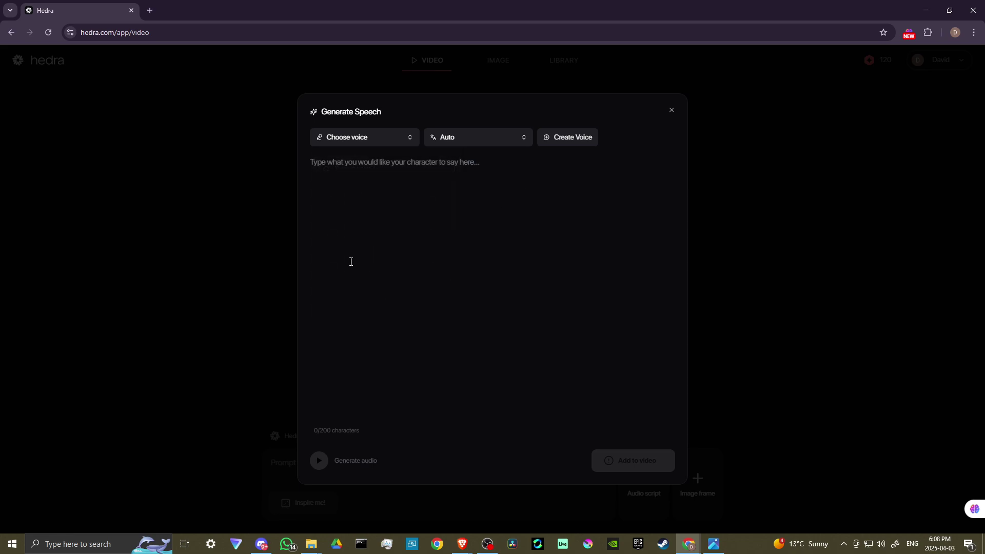
{"action": "left_click", "coordinate": [468, 138]}
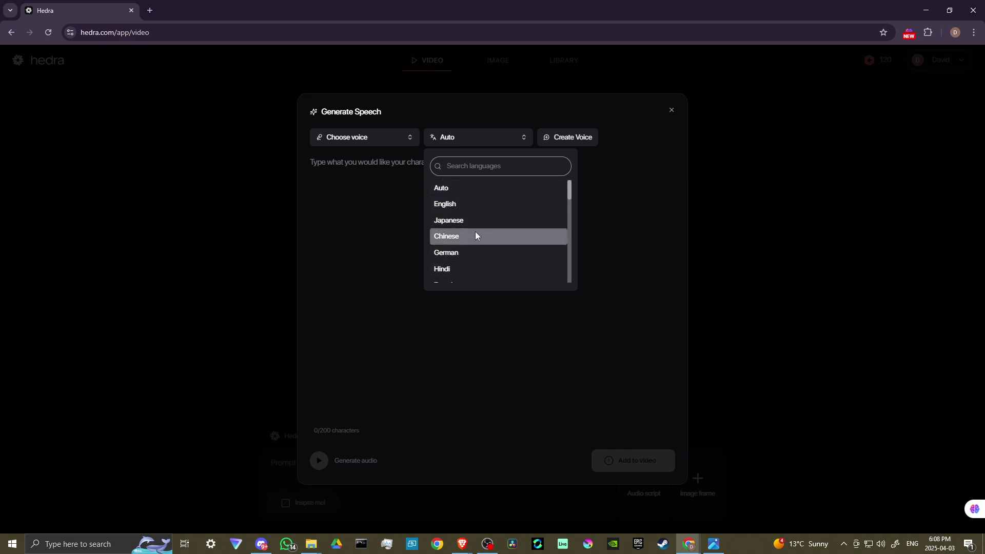
{"action": "left_click", "coordinate": [618, 207]}
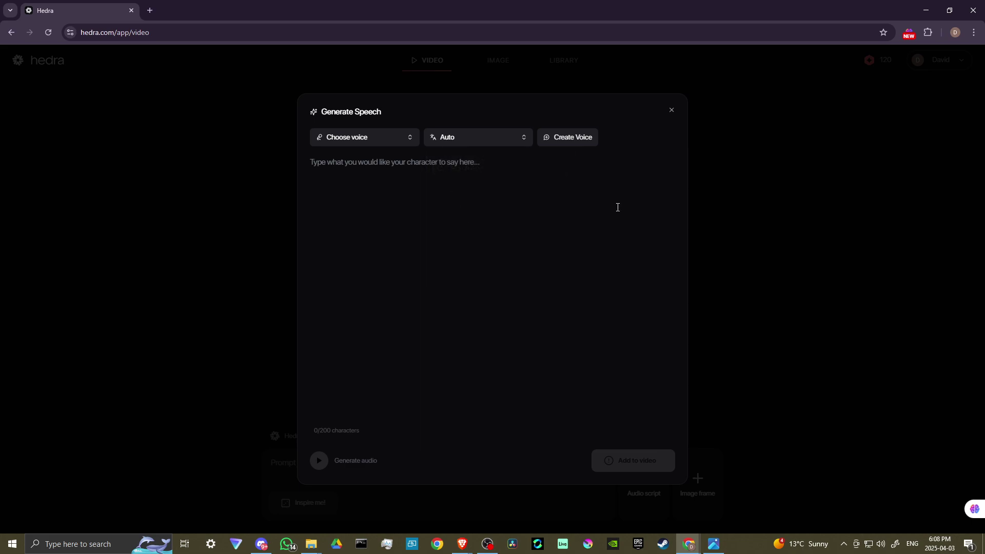
{"action": "left_click", "coordinate": [567, 138]}
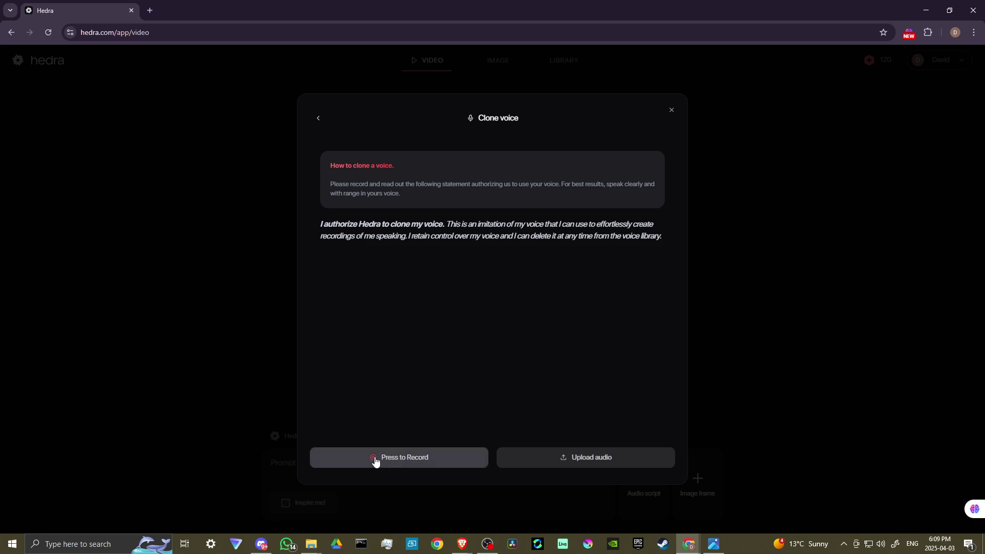
{"action": "left_click", "coordinate": [317, 118]}
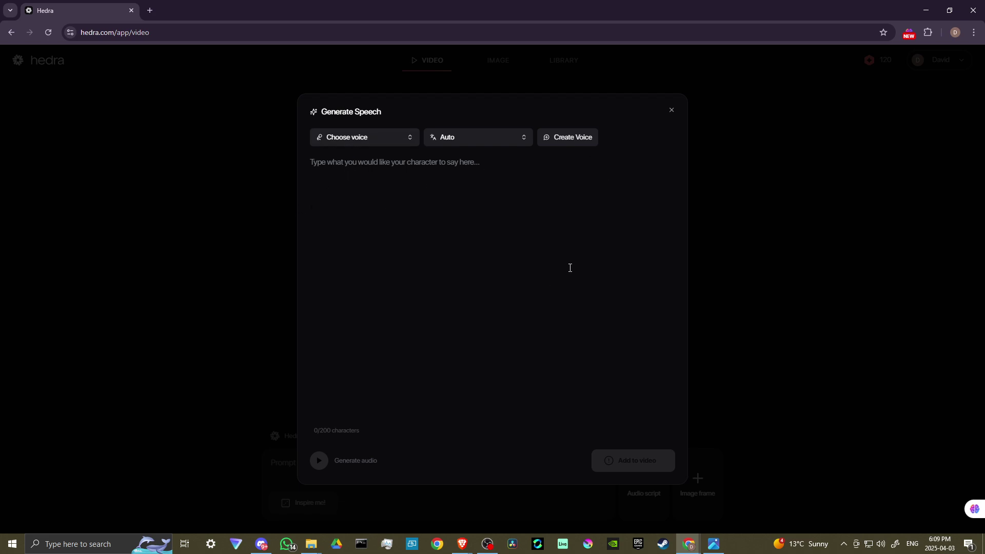
{"action": "left_click", "coordinate": [672, 112]}
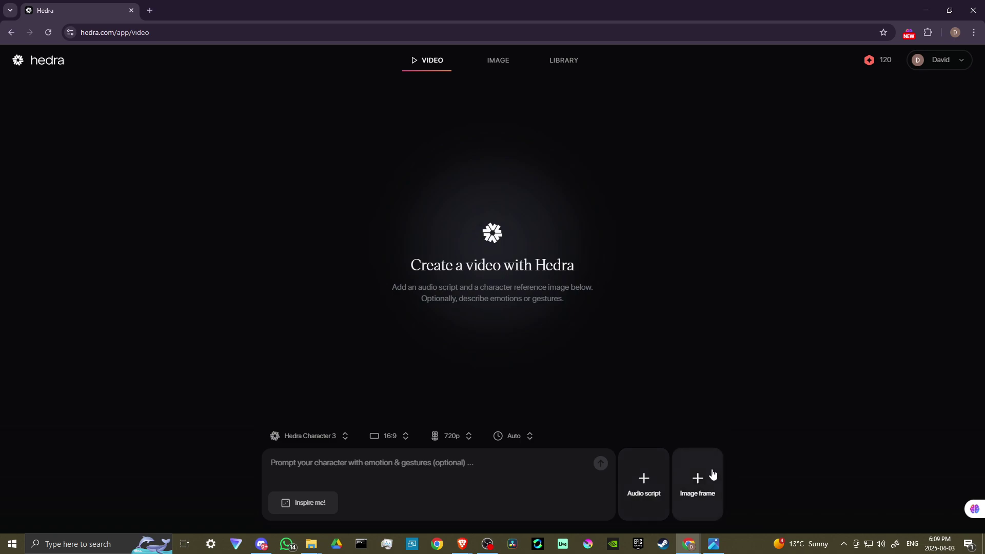
{"action": "left_click", "coordinate": [709, 487]}
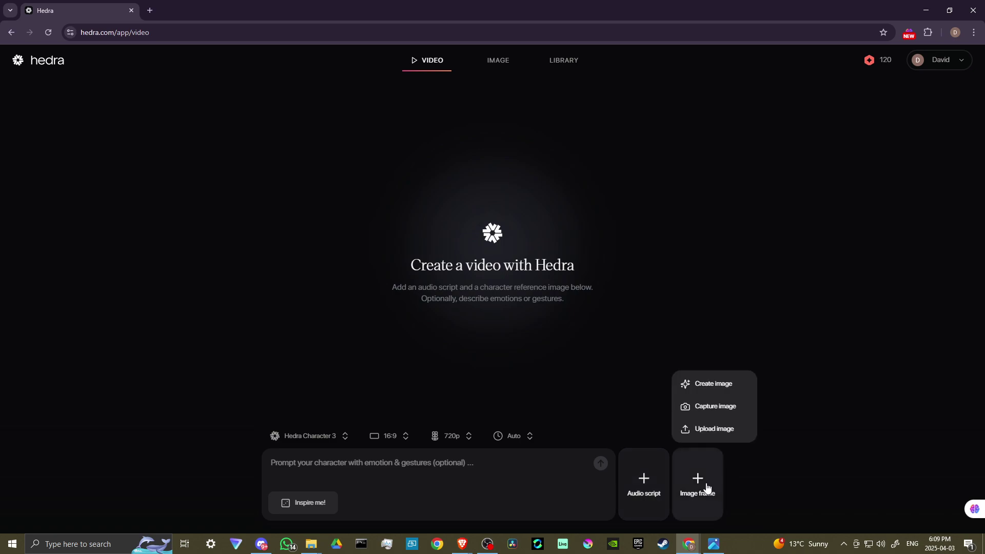
{"action": "left_click", "coordinate": [708, 386]}
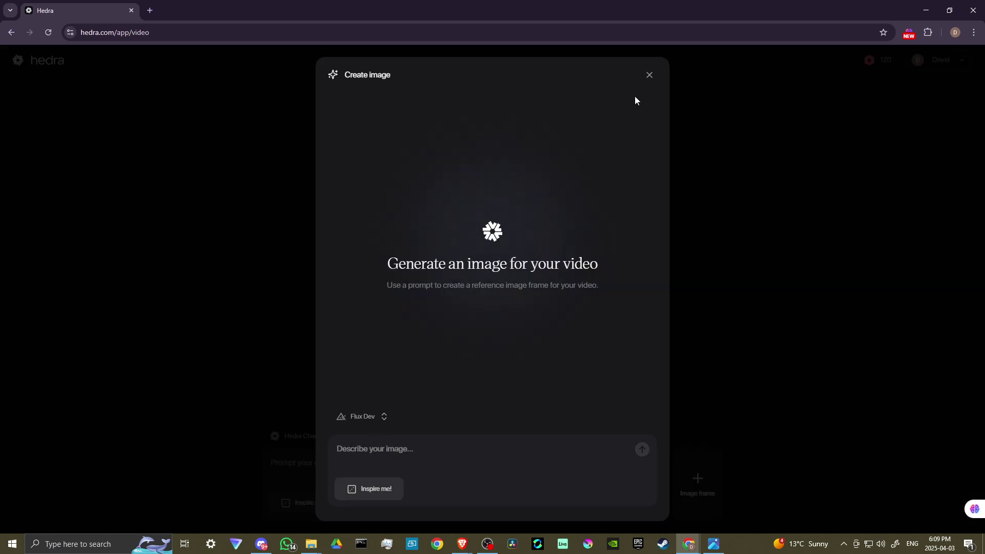
{"action": "left_click", "coordinate": [649, 76]}
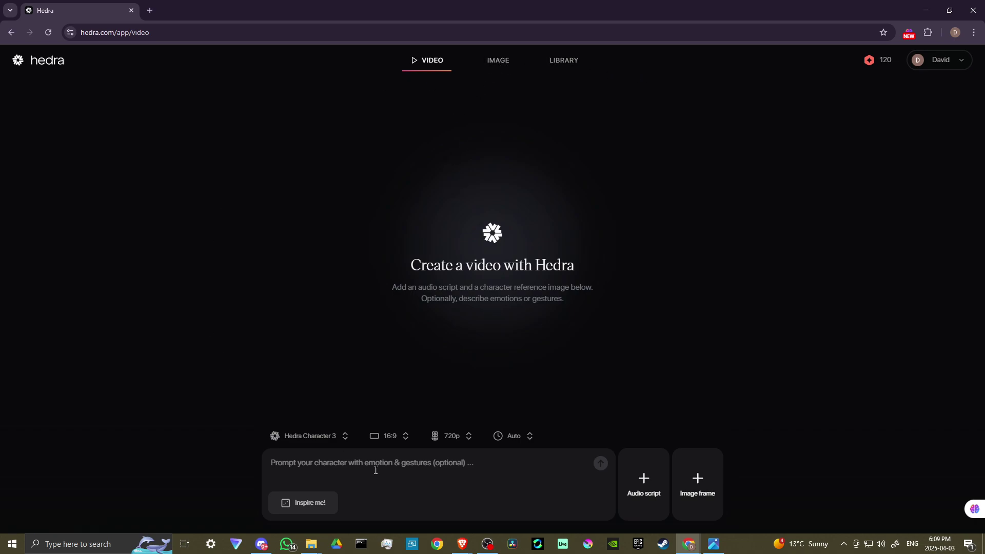
In the Library, play the first singing-woman video, then close its preview
{"action": "left_click", "coordinate": [565, 61]}
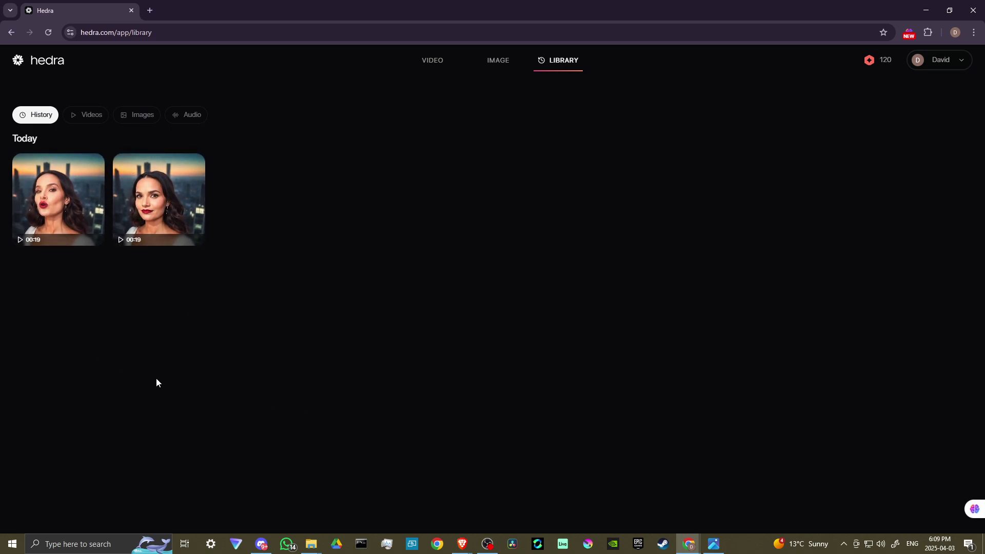
{"action": "left_click", "coordinate": [59, 203]}
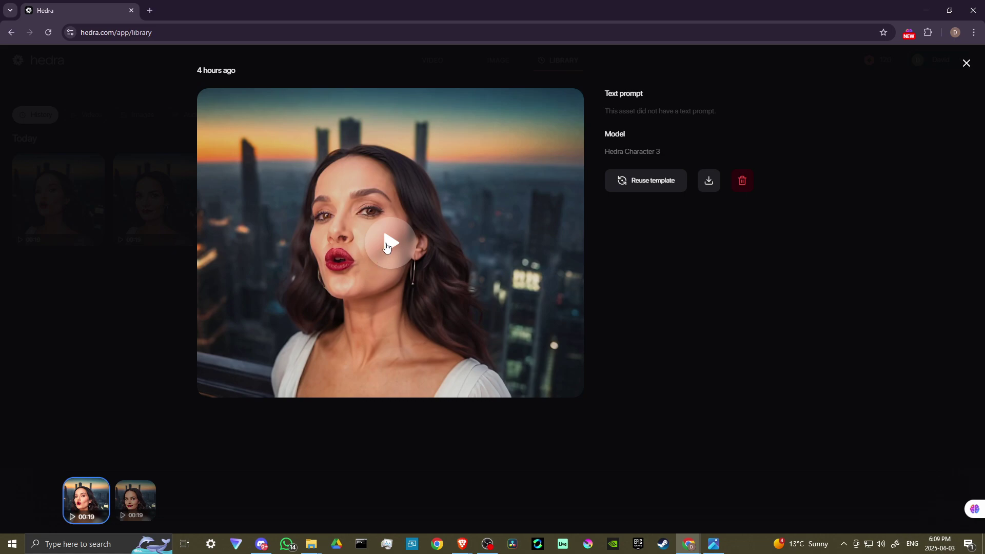
{"action": "left_click", "coordinate": [388, 244]}
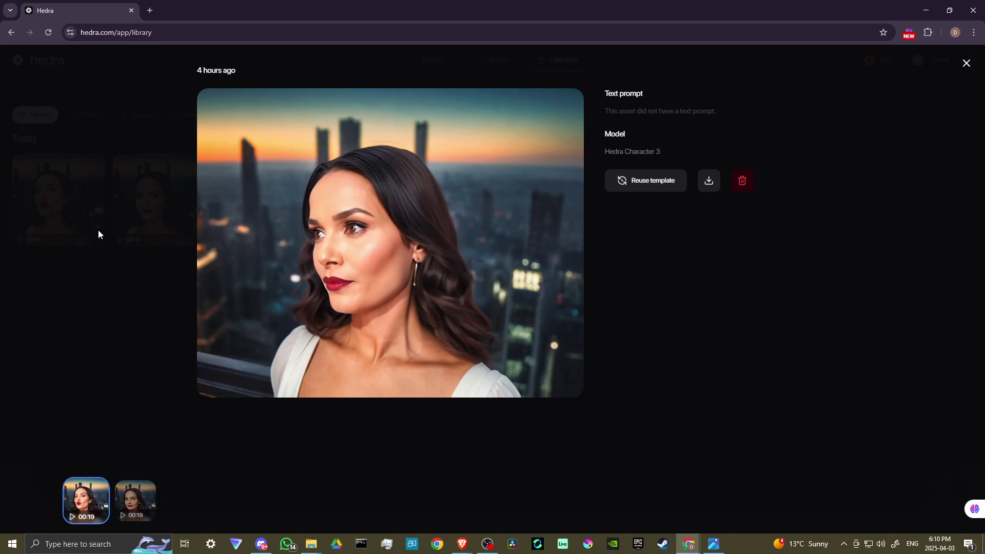
{"action": "left_click", "coordinate": [967, 62]}
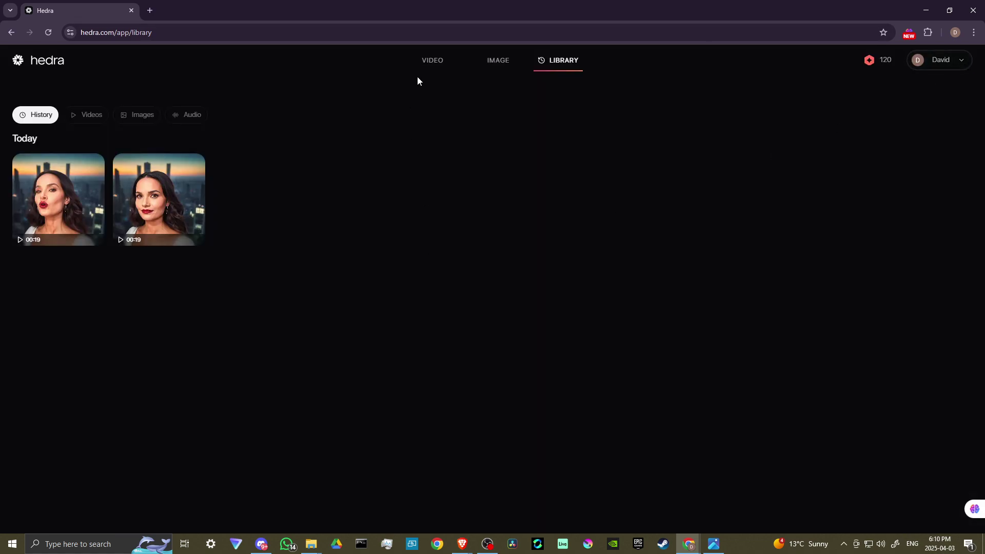
{"action": "left_click", "coordinate": [429, 61]}
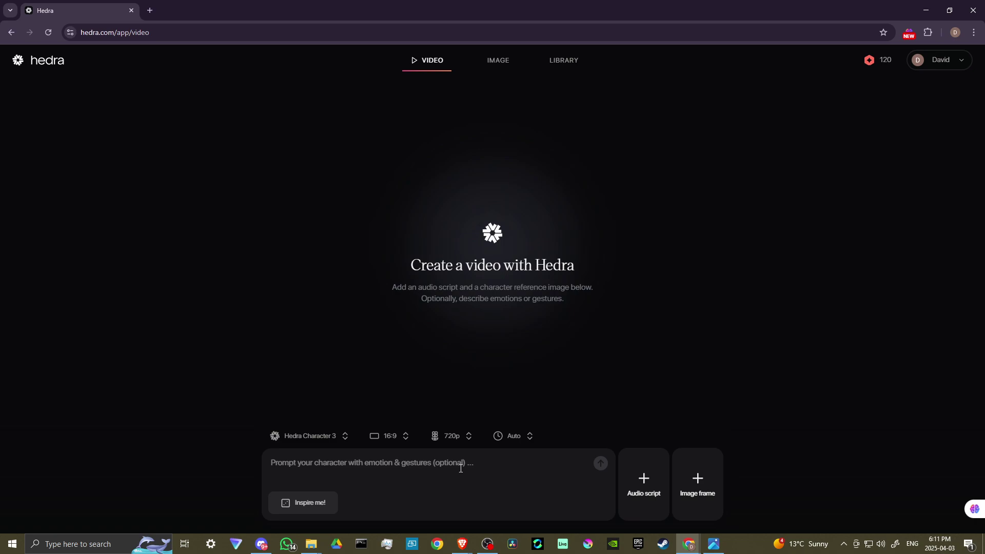
{"action": "left_click", "coordinate": [565, 61]}
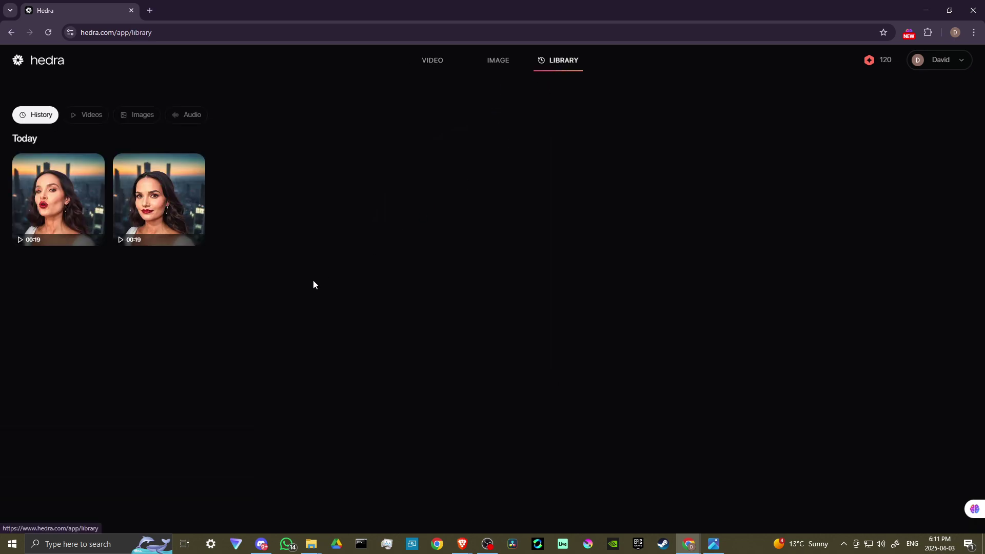
{"action": "mouse_move", "coordinate": [153, 206]}
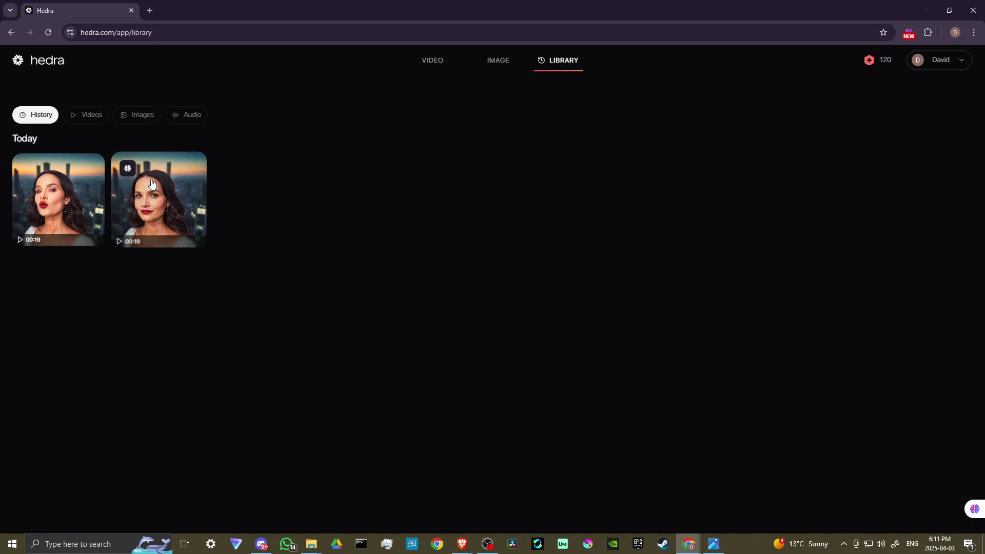
Open the second Library video, 'a woman singing on top of a building, camera zoom out', and play it
{"action": "left_click", "coordinate": [159, 207]}
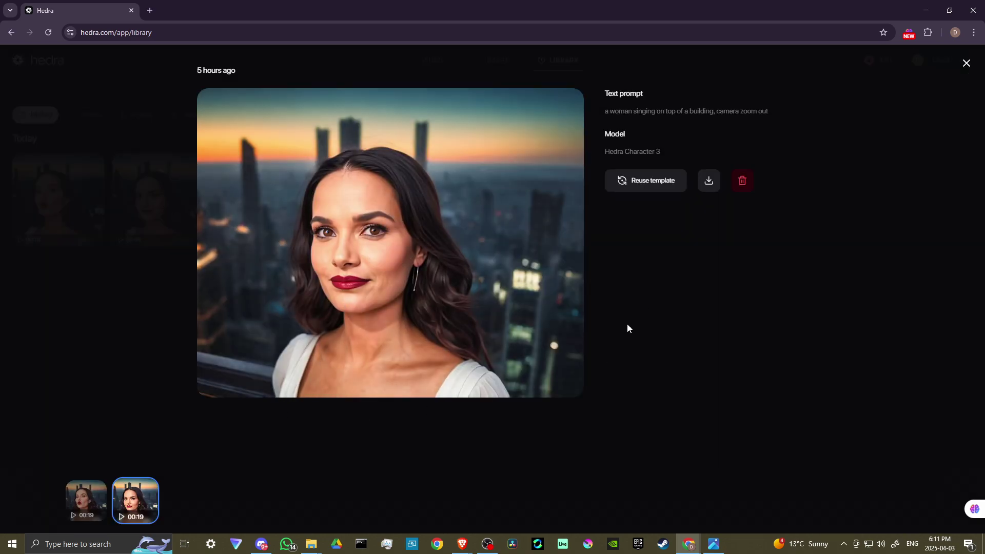
{"action": "mouse_move", "coordinate": [426, 255]}
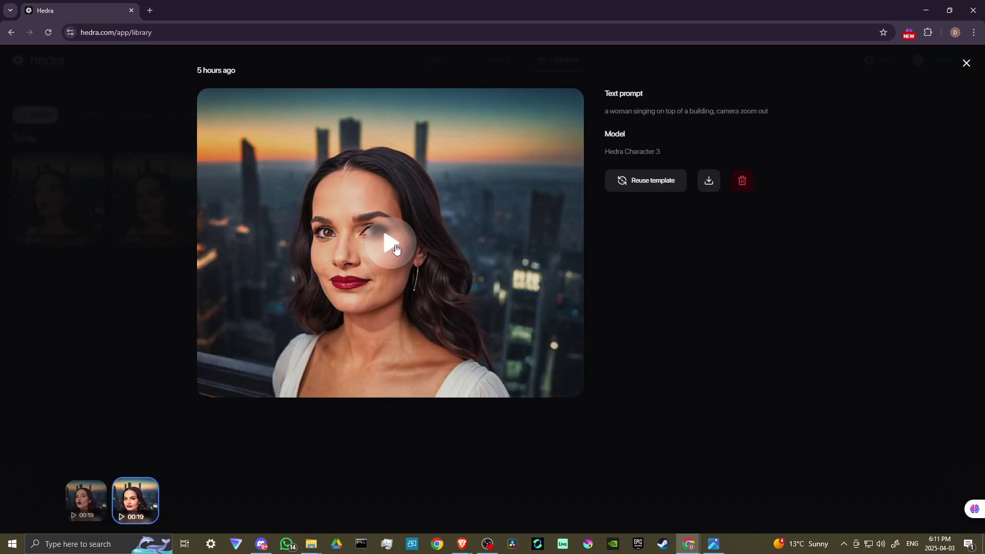
{"action": "left_click", "coordinate": [395, 248]}
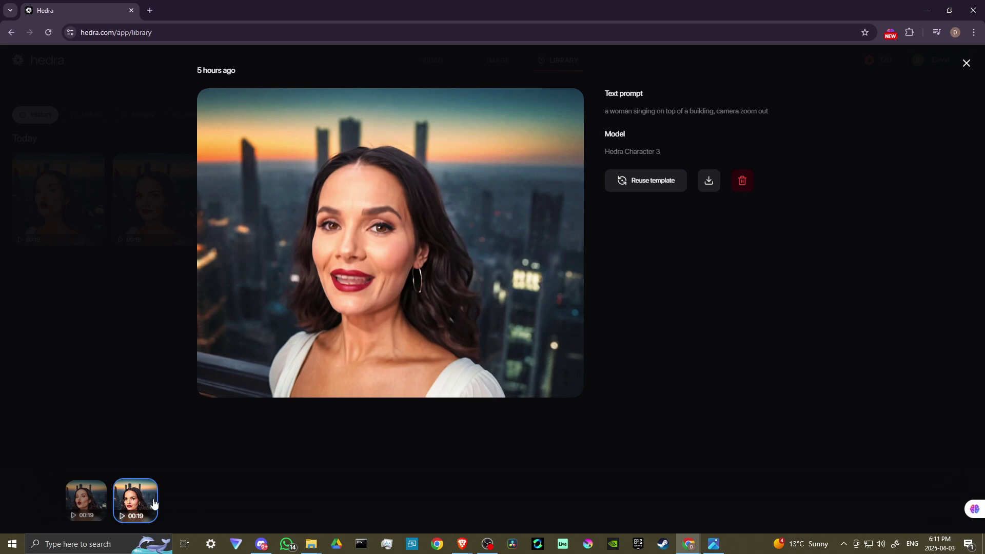
{"action": "mouse_move", "coordinate": [408, 237]}
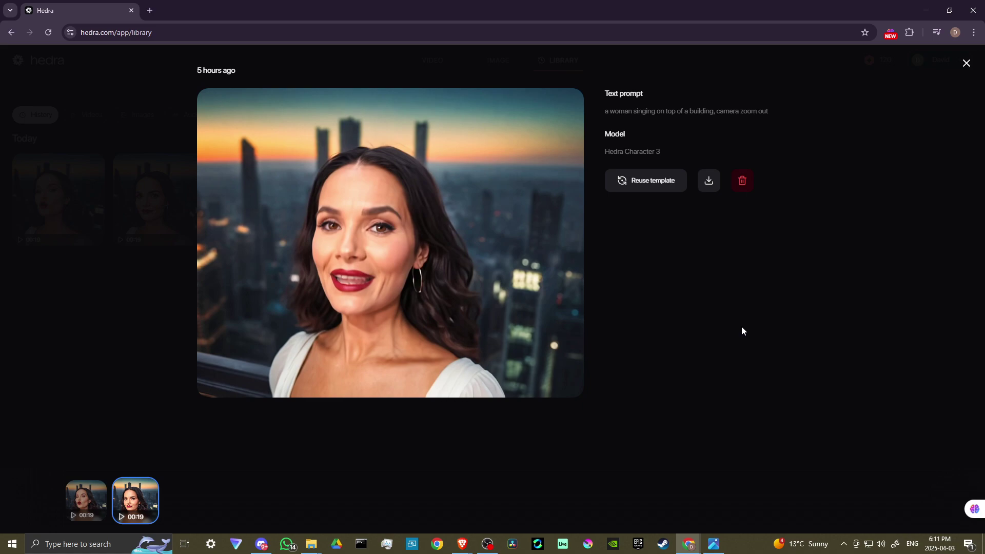
{"action": "mouse_move", "coordinate": [488, 251]}
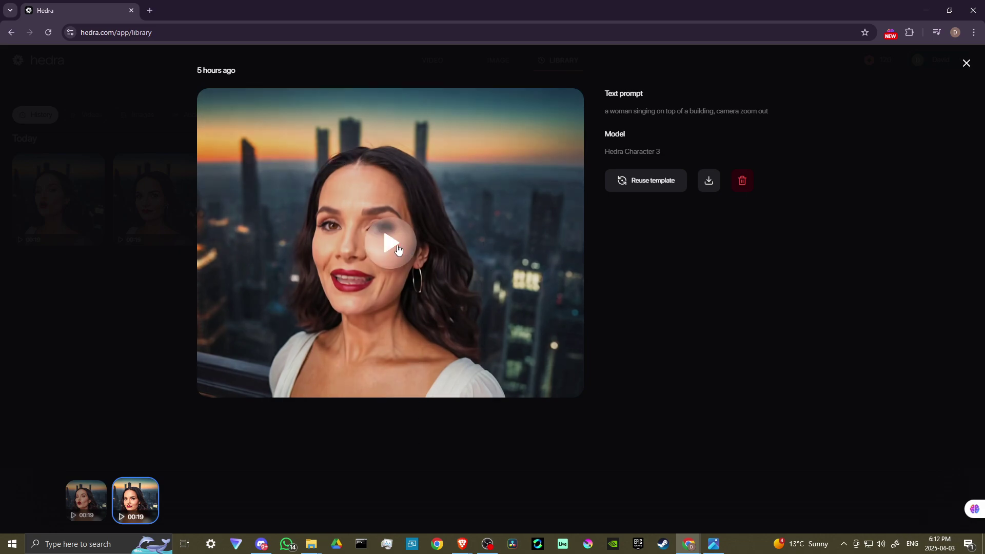
Replay the second singing video with a pause midway, then close its preview
{"action": "left_click", "coordinate": [402, 245]}
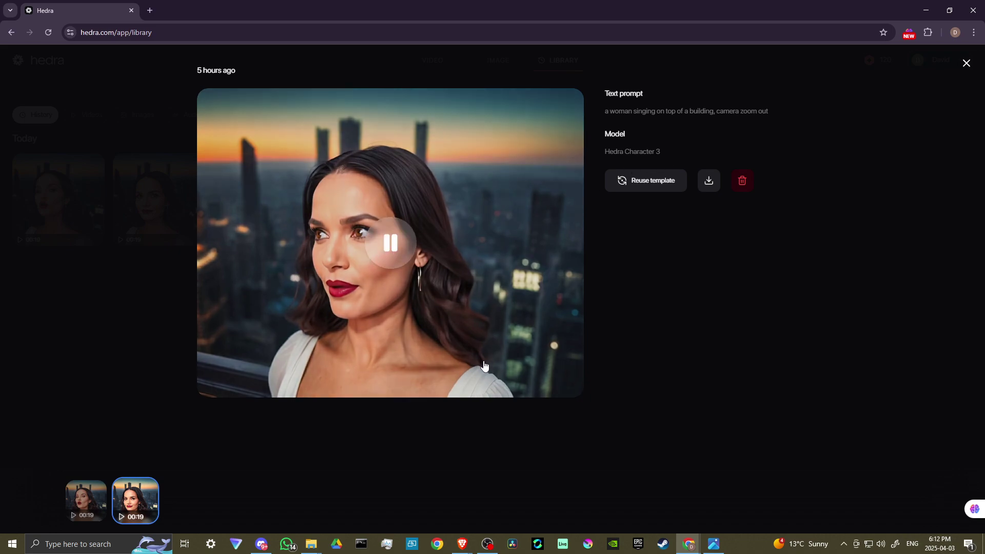
{"action": "left_click", "coordinate": [402, 253]}
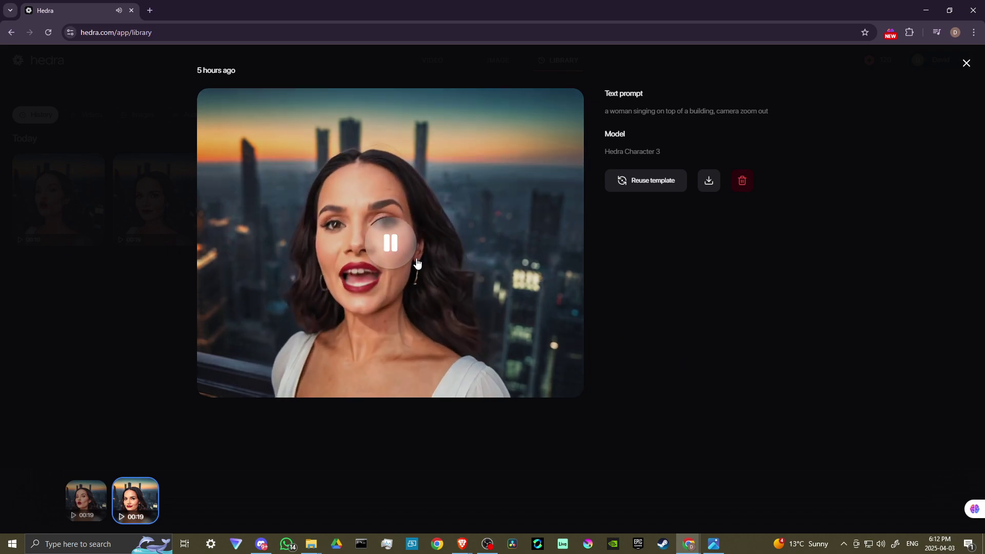
{"action": "left_click", "coordinate": [392, 243]}
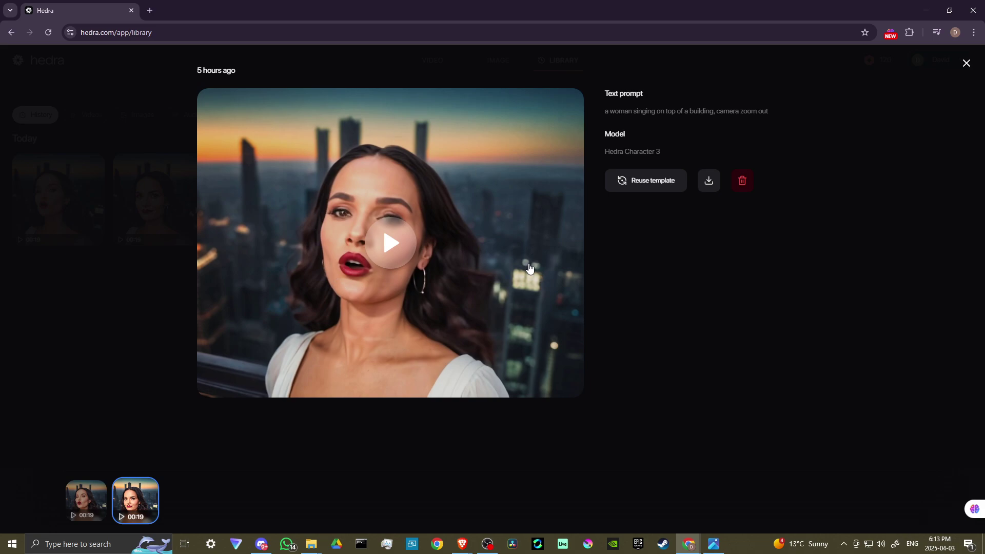
{"action": "left_click", "coordinate": [507, 289]}
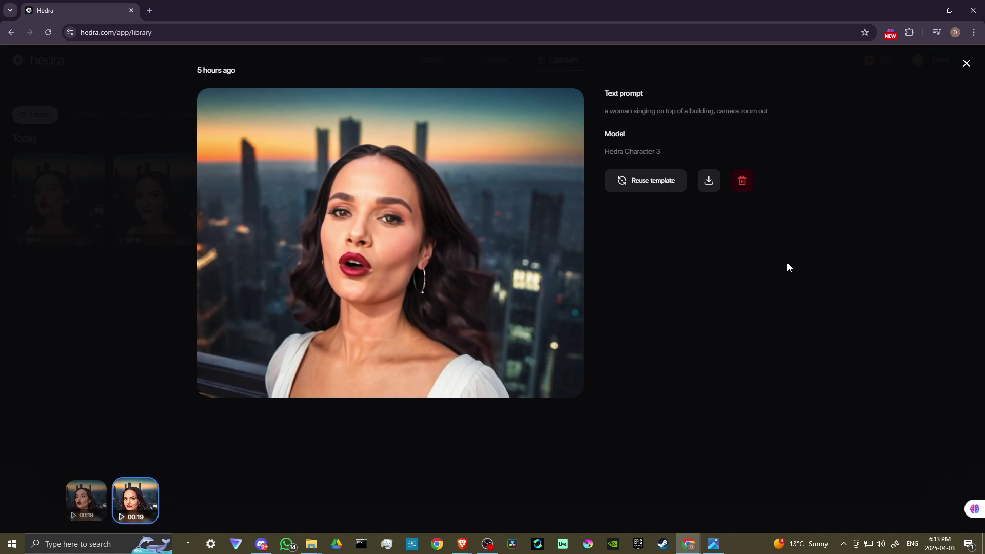
{"action": "left_click", "coordinate": [966, 62]}
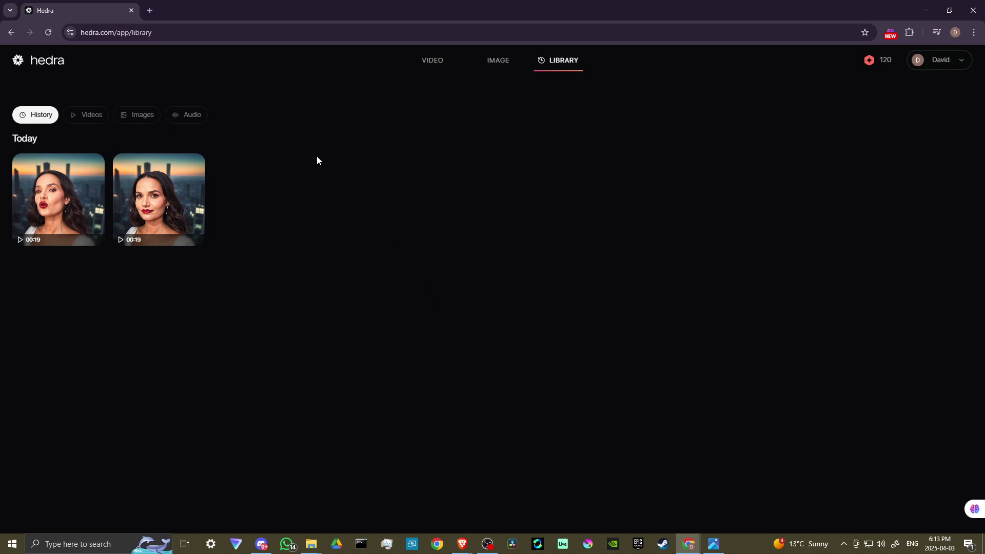
Select the browser address bar to enter a new page address
{"action": "left_click", "coordinate": [258, 34]}
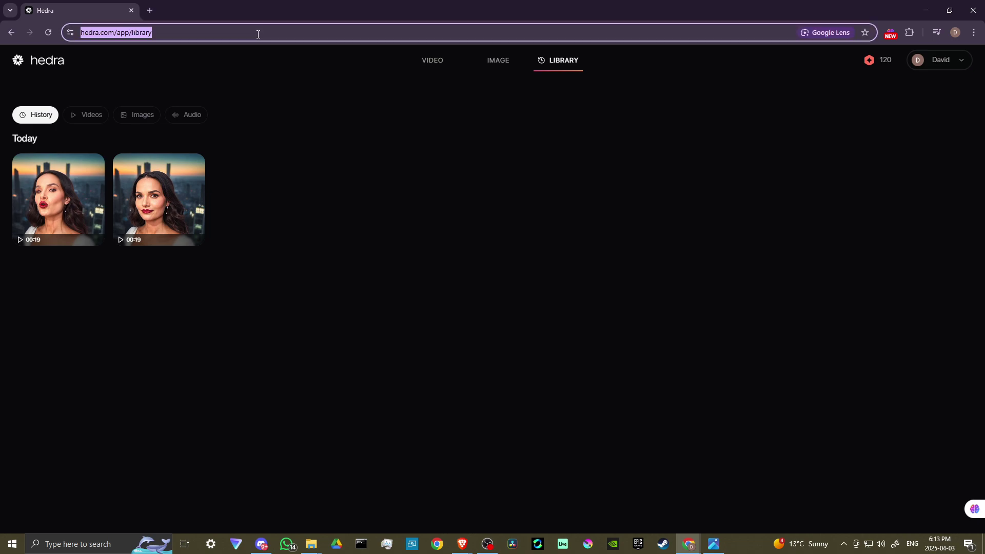